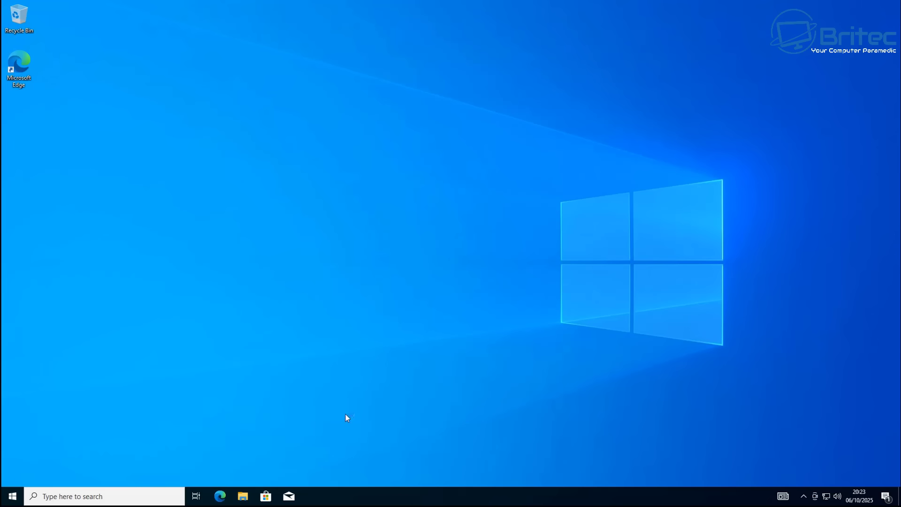
- From the Start menu, open Settings > Update & Security to reach Windows Update
click(13, 496)
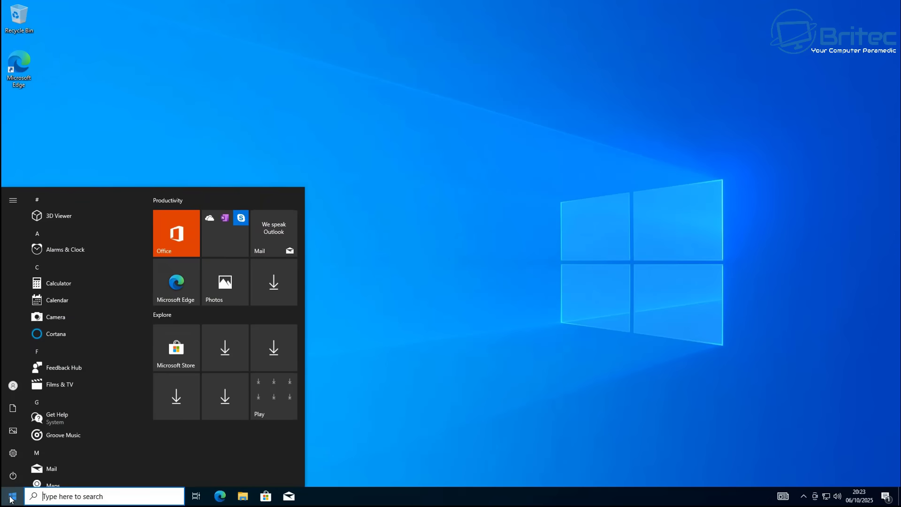
click(13, 453)
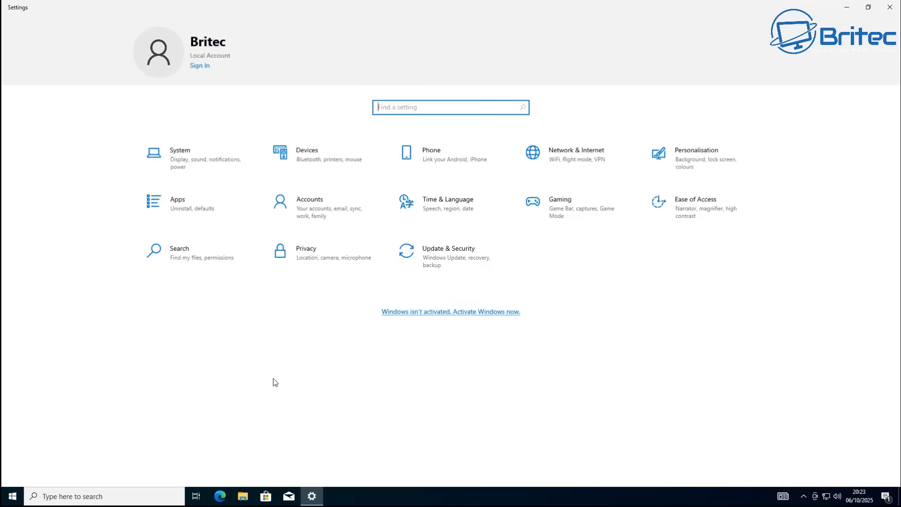
click(440, 257)
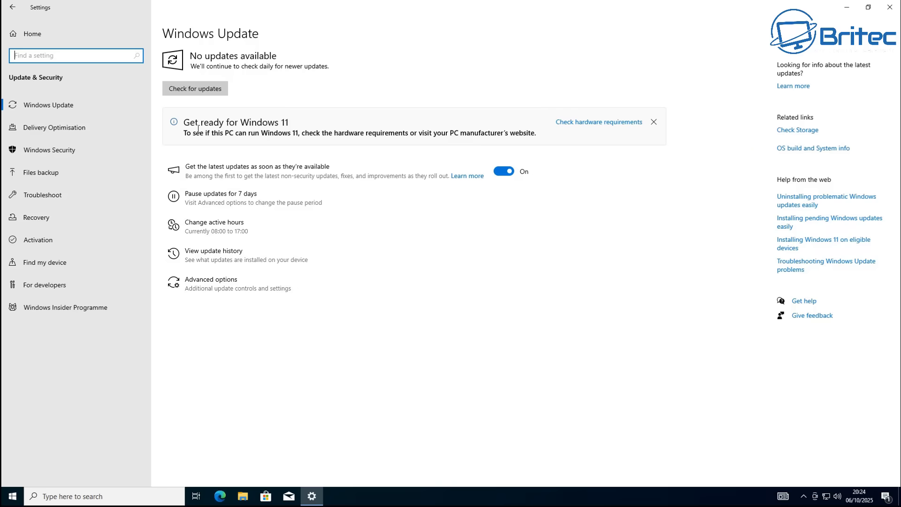
- Check for updates so the 2025-09 cumulative and .NET Framework updates install, pending restart
click(196, 90)
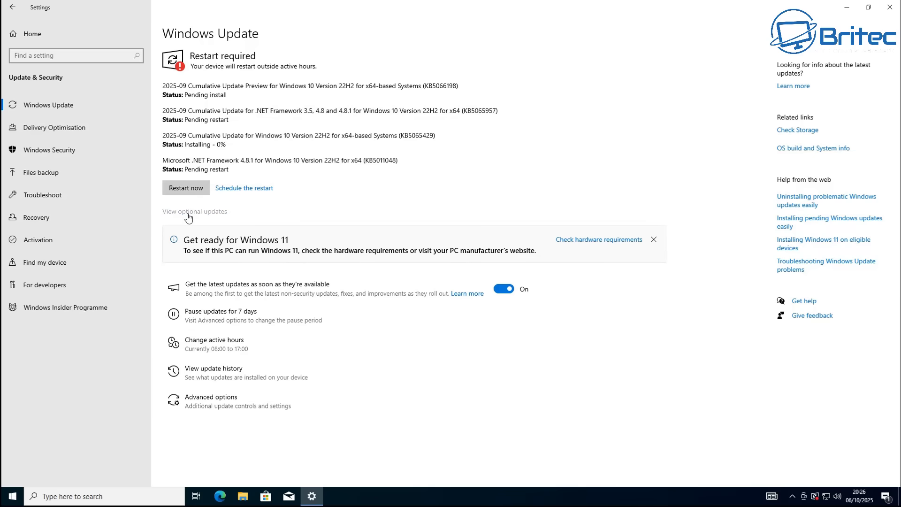
- Restart the PC now to finish installing the pending updates
click(195, 189)
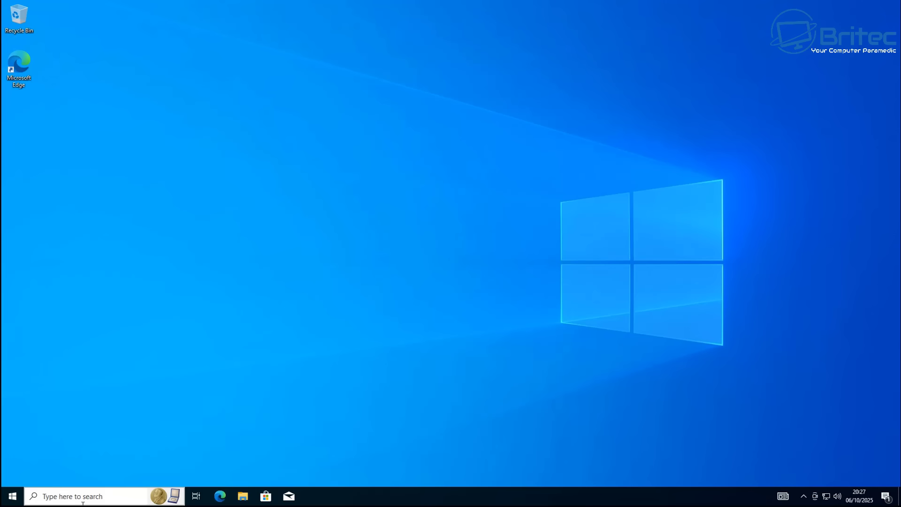
- After the reboot, reopen Settings > Update & Security to review Windows Update status
click(11, 492)
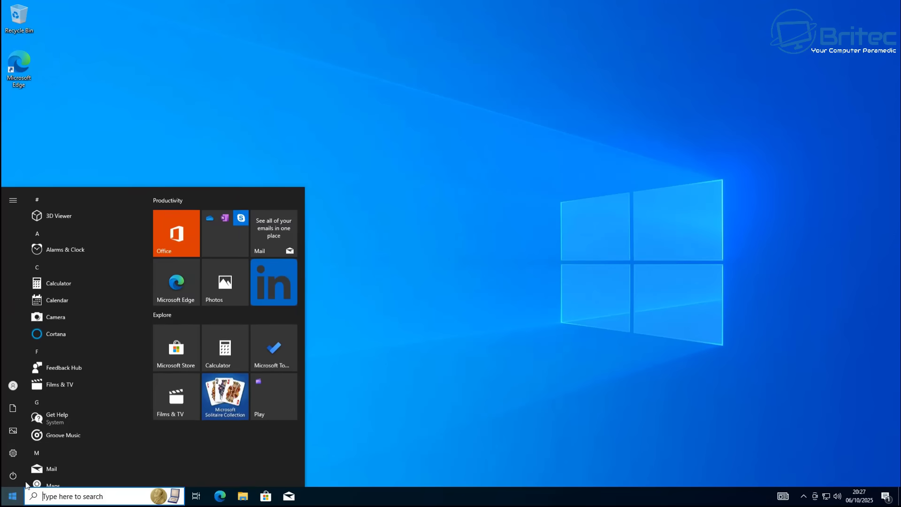
click(19, 454)
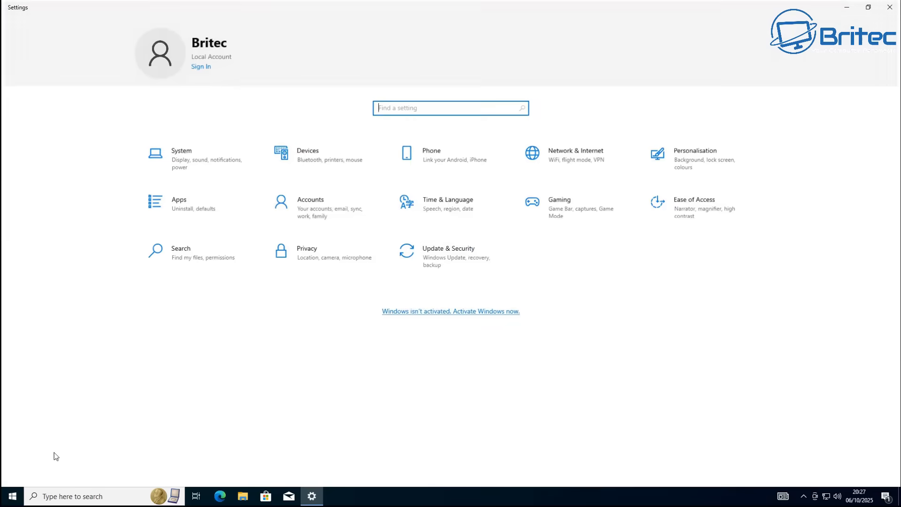
click(412, 258)
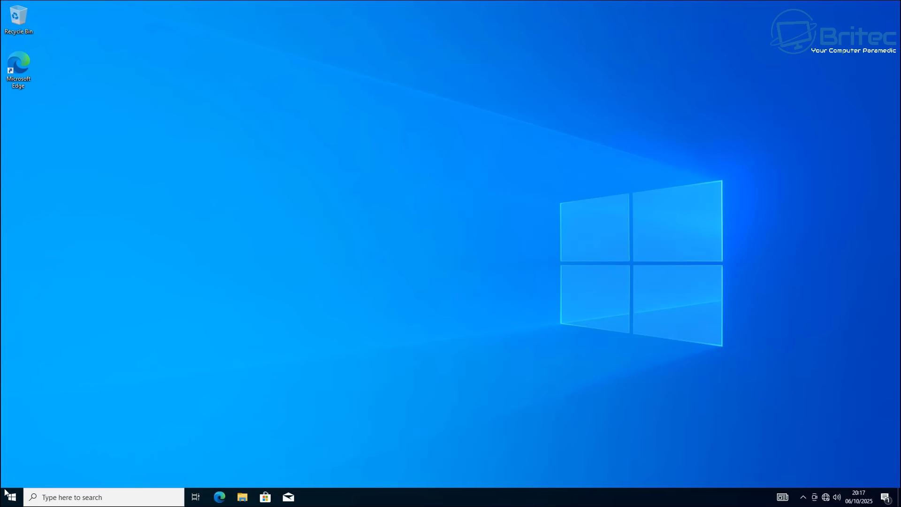
- Search for regedit and launch Registry Editor, approving the UAC prompt
click(41, 497)
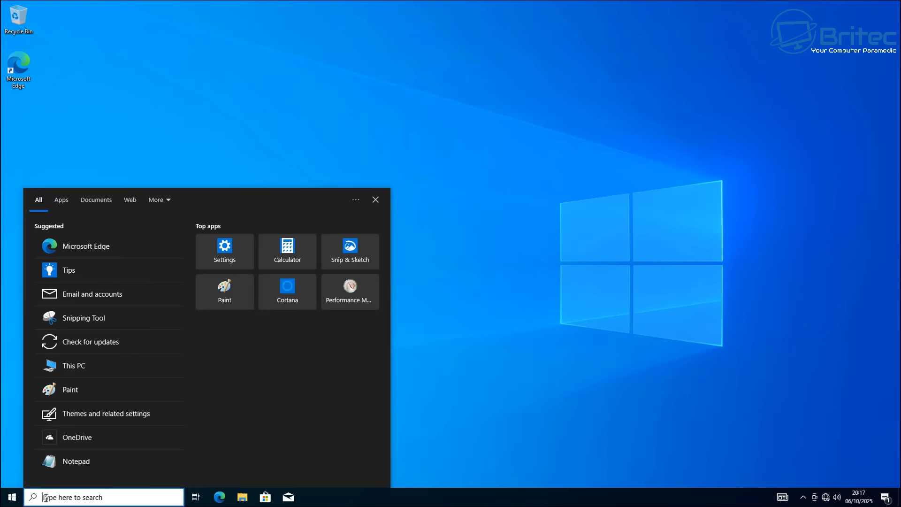
text(regedit)
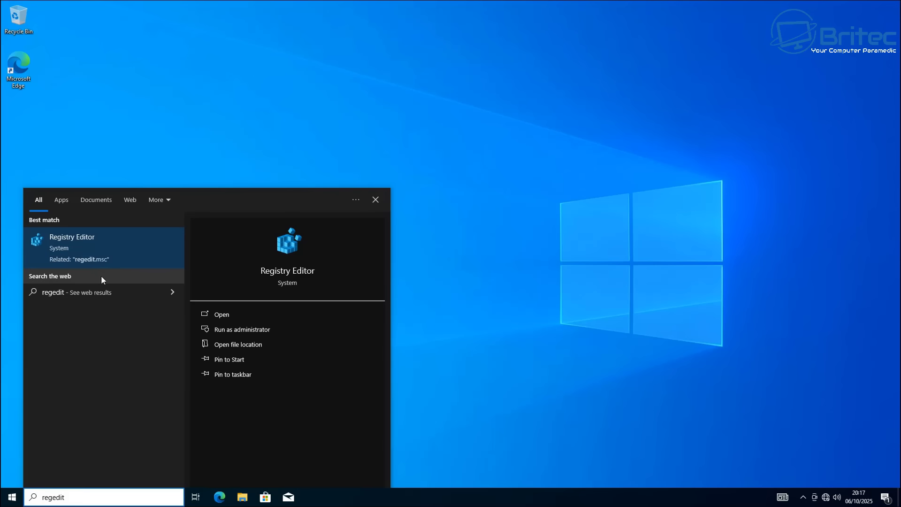
click(105, 244)
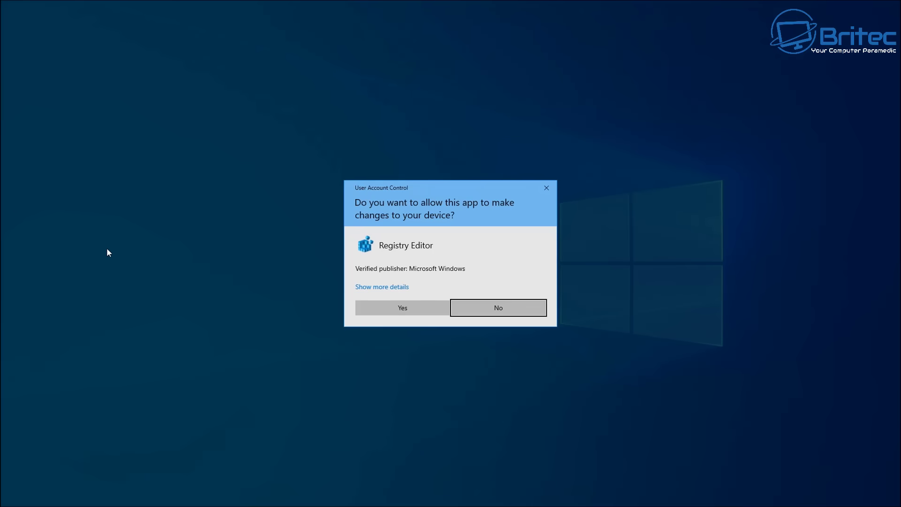
click(411, 306)
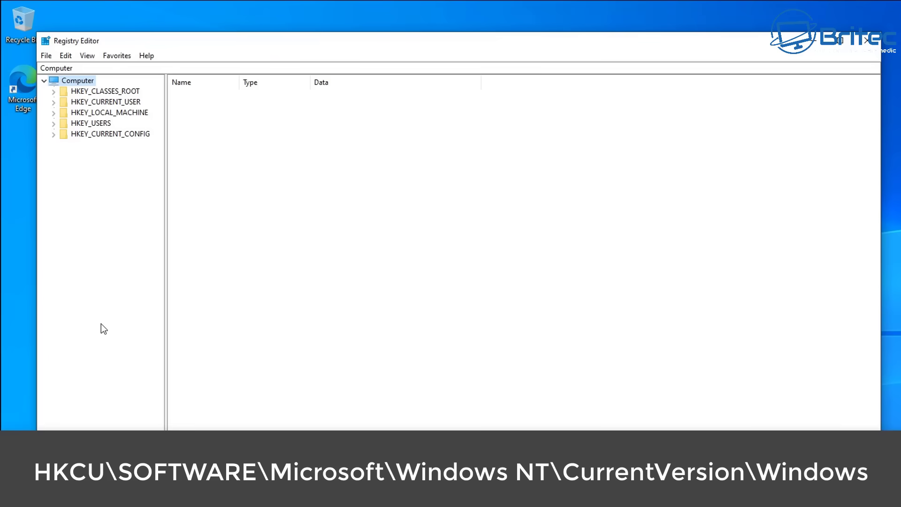
- Expand HKEY_CURRENT_USER > SOFTWARE > Microsoft and widen the key tree pane
click(97, 103)
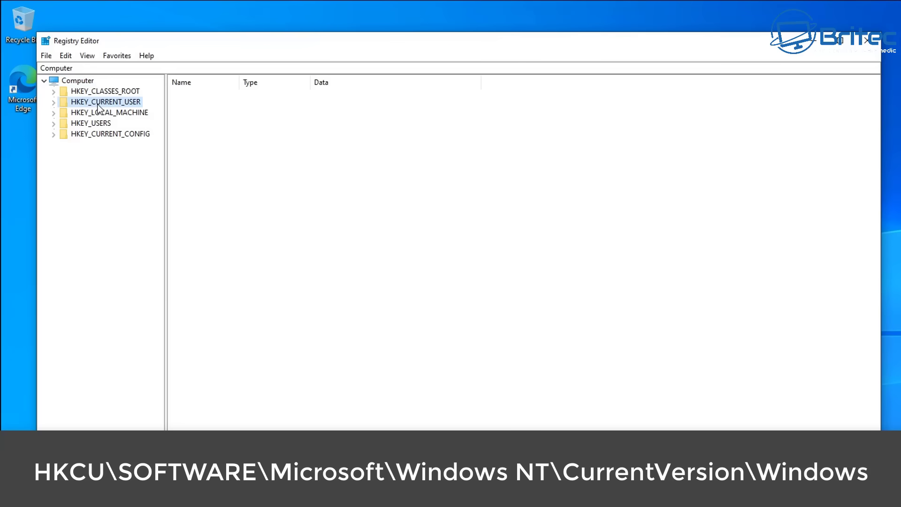
click(54, 102)
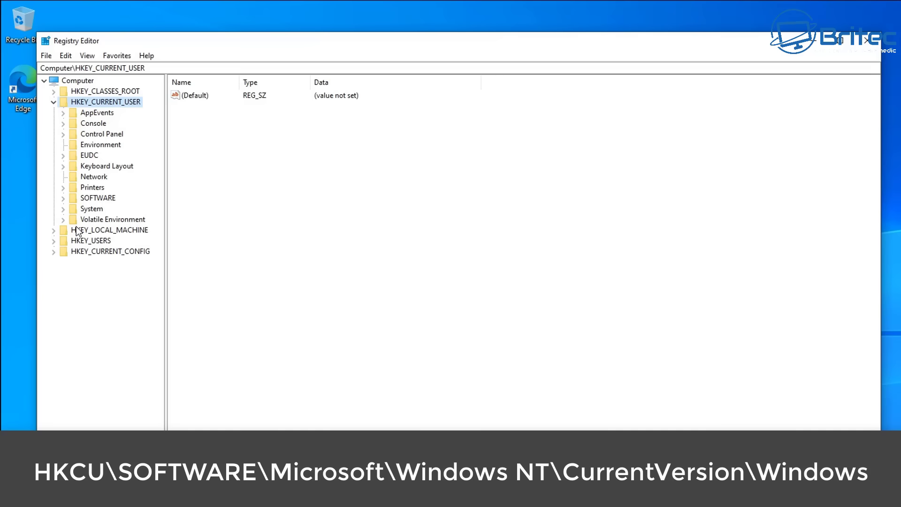
click(106, 197)
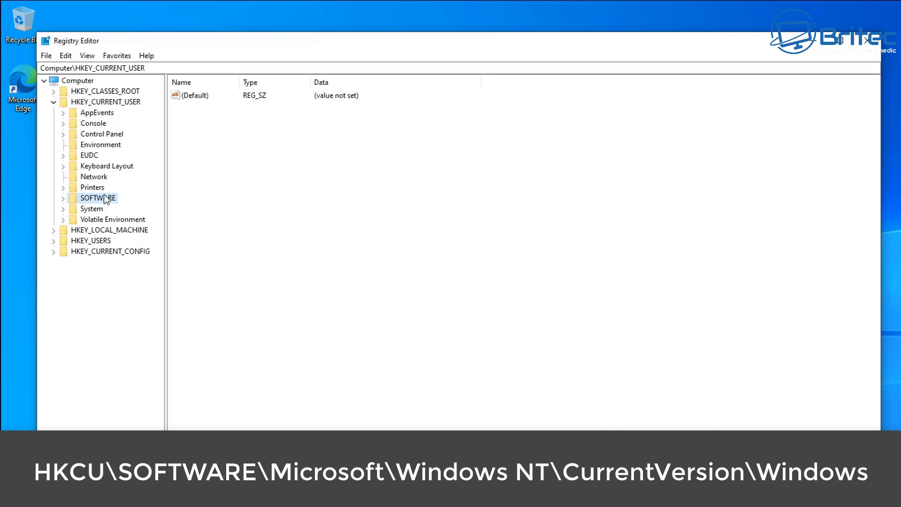
click(63, 198)
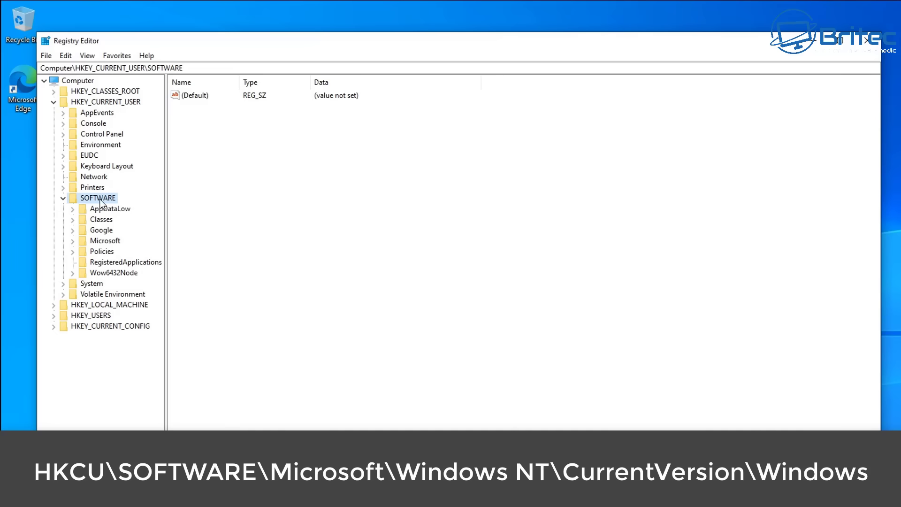
click(105, 241)
click(73, 241)
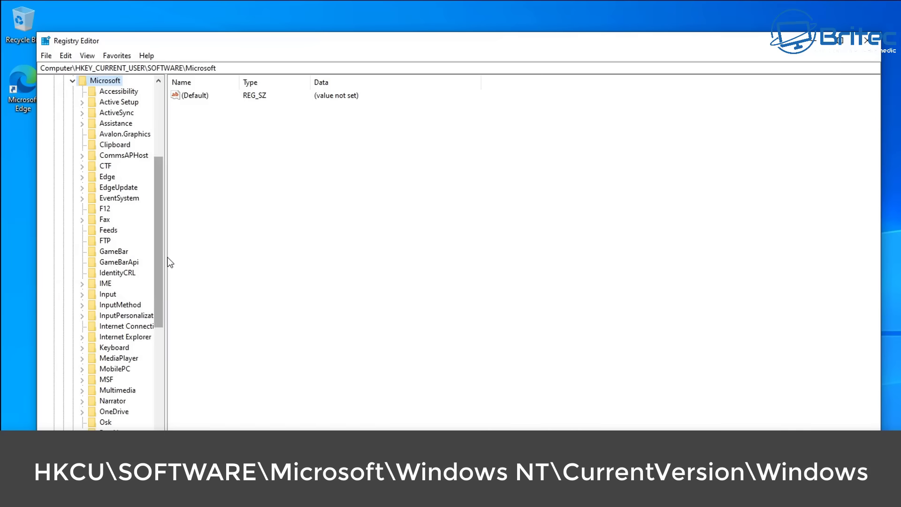
drag(167, 257, 235, 264)
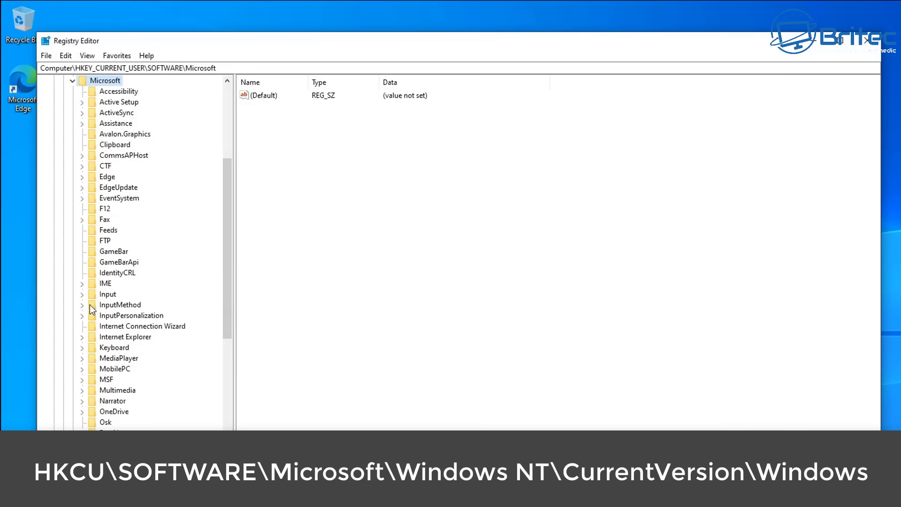
- Expand Windows NT > CurrentVersion and open its Windows key
scroll(113, 389, down, 7)
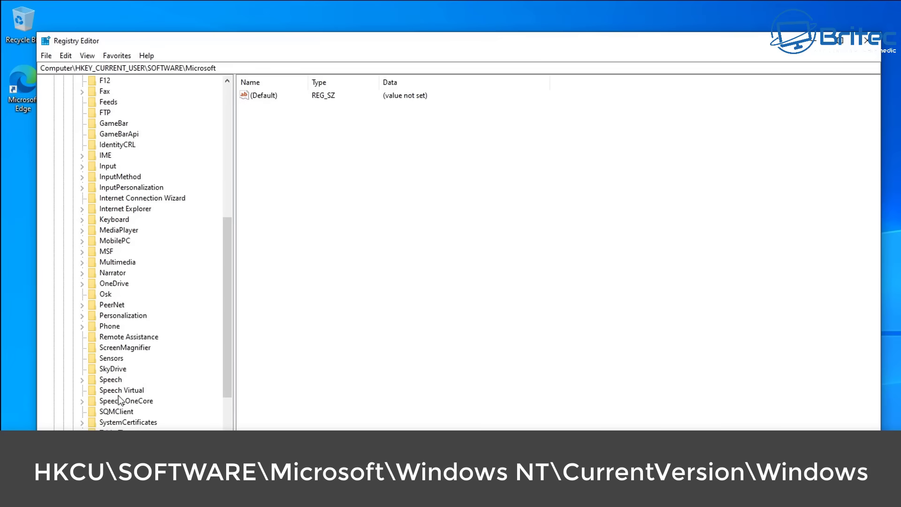
scroll(119, 404, down, 2)
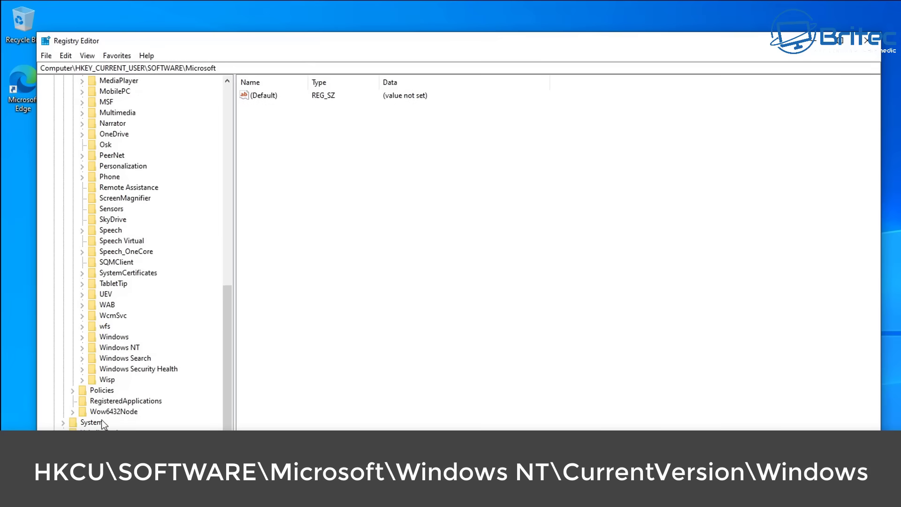
click(83, 348)
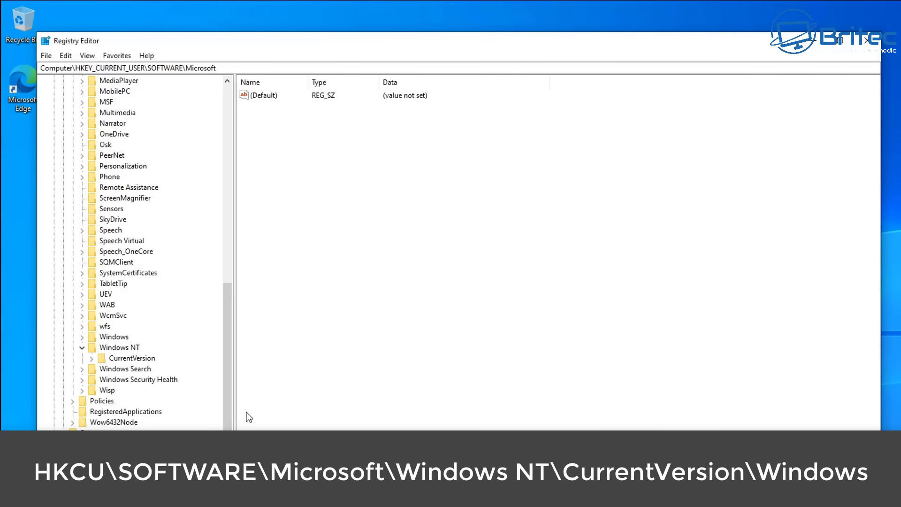
click(93, 359)
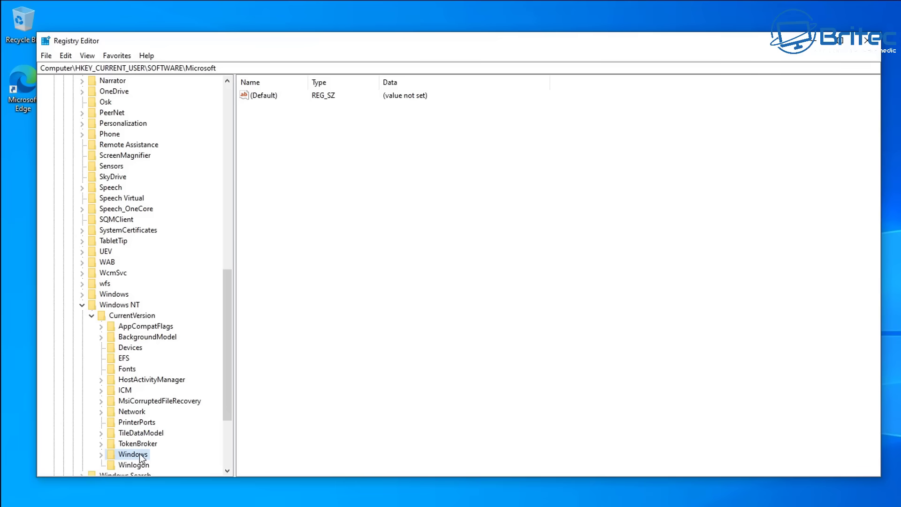
click(133, 454)
click(101, 454)
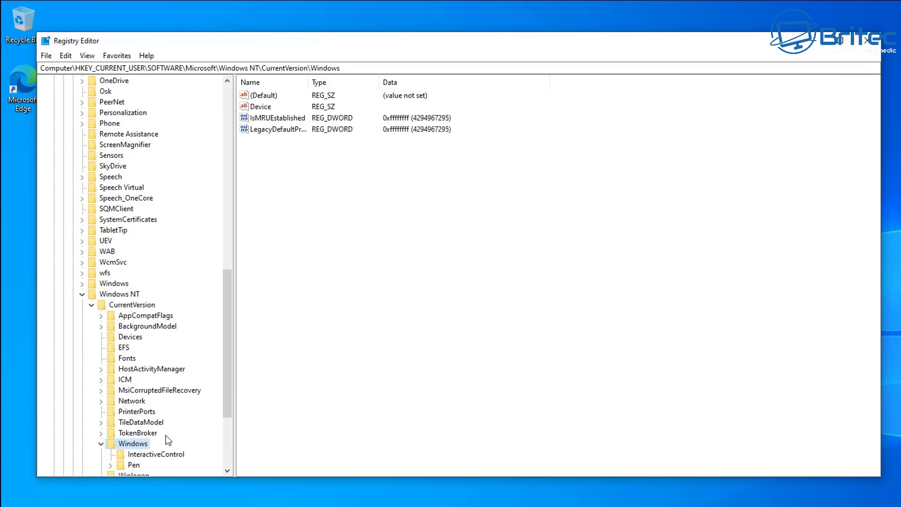
scroll(191, 431, down, 2)
scroll(190, 432, down, 1)
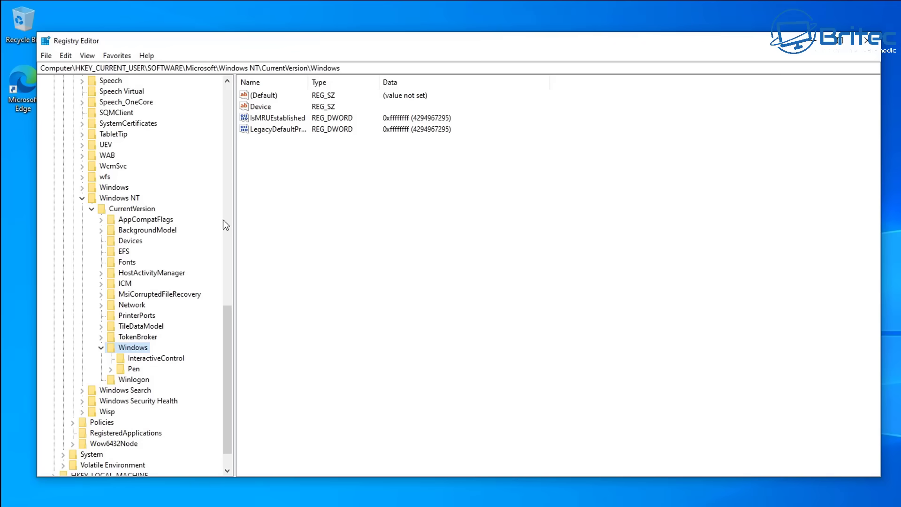
- Create a new subkey named ConsumerESU under the Windows key
right_click(129, 346)
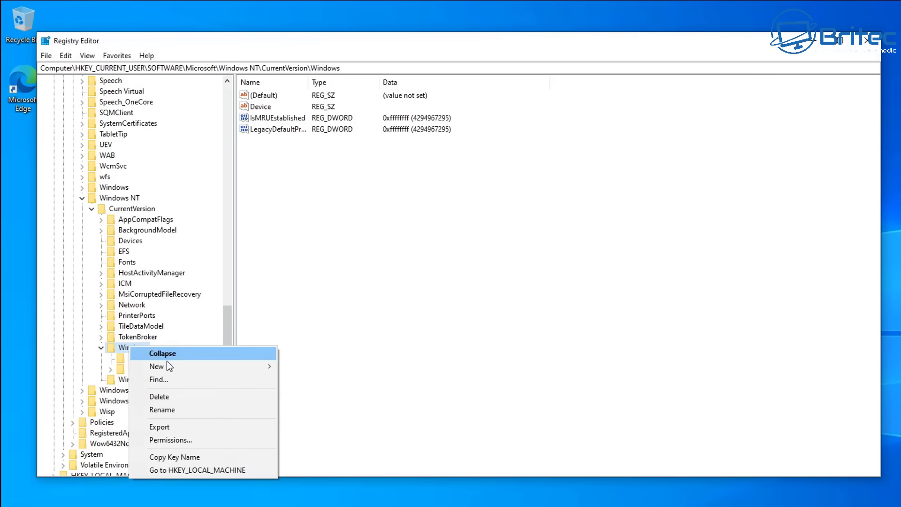
mouse_move(167, 363)
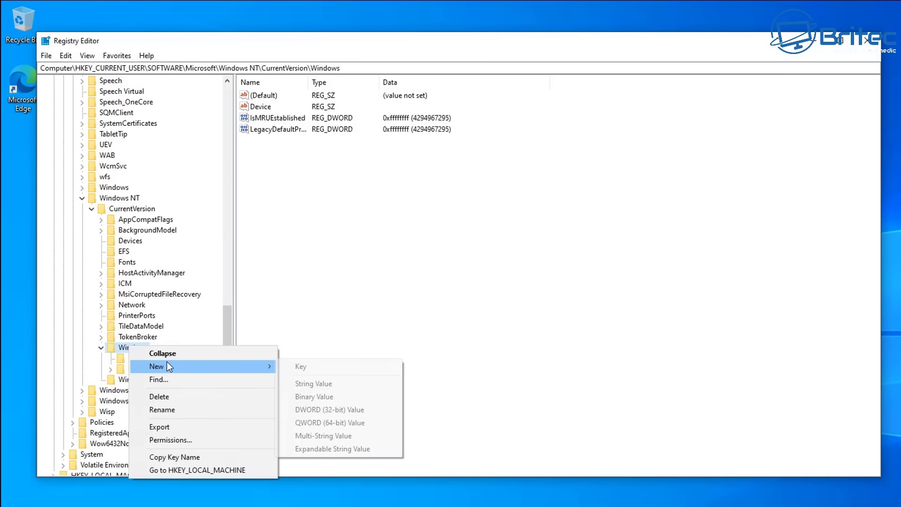
click(303, 368)
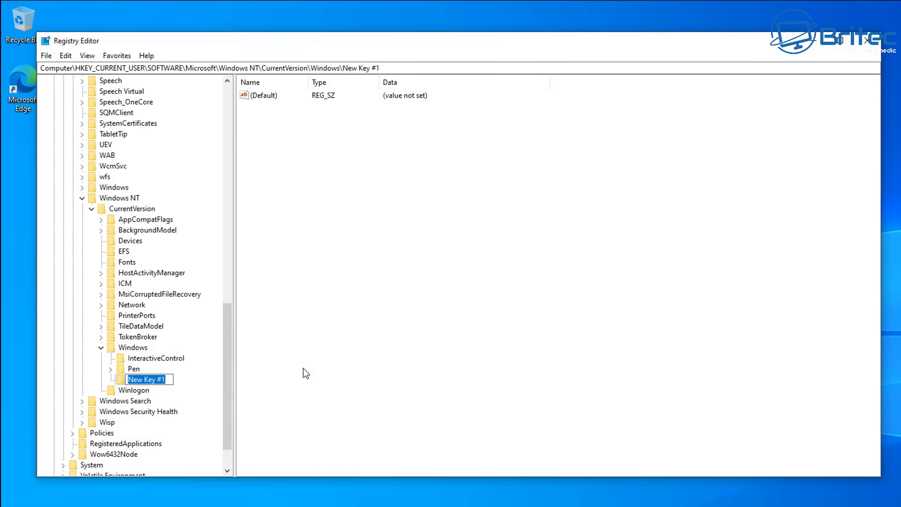
text(Con)
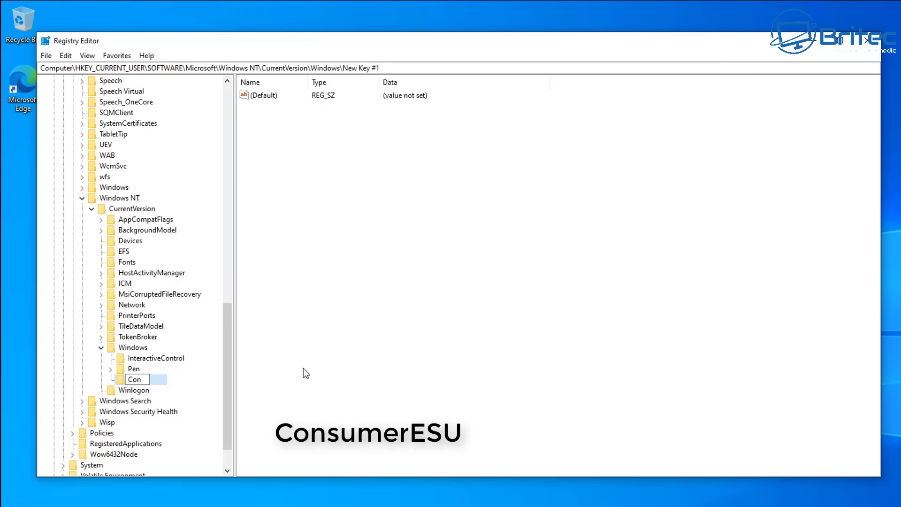
text(sumerESU)
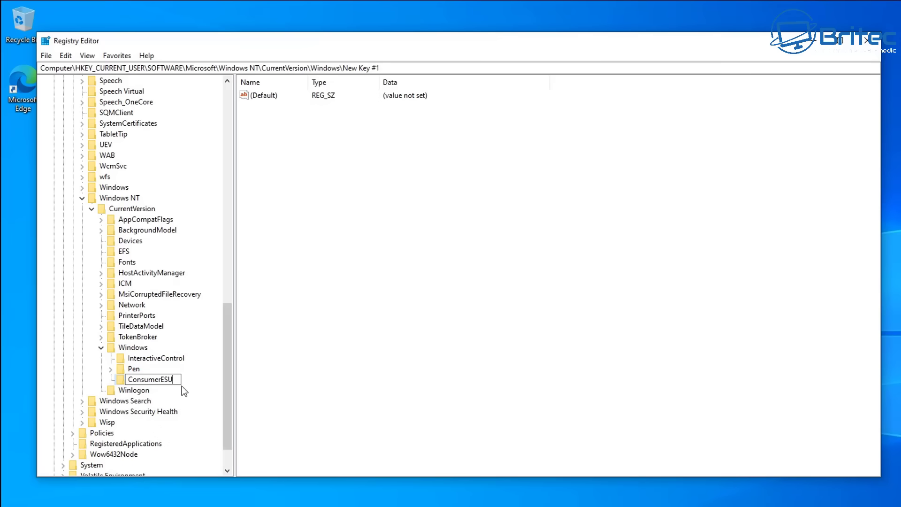
key(Return)
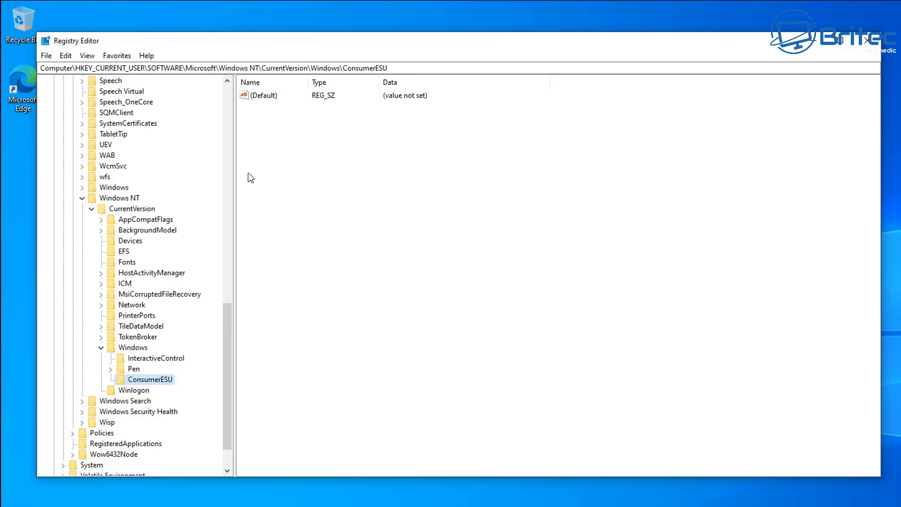
- Add a DWORD (32-bit) value named ESUEligibility to ConsumerESU and widen the Name column
right_click(262, 122)
mouse_move(300, 128)
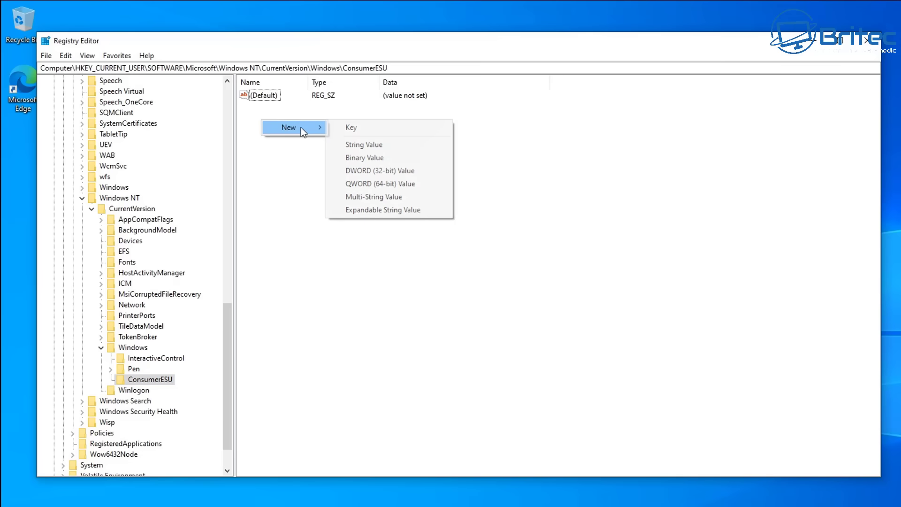
click(373, 171)
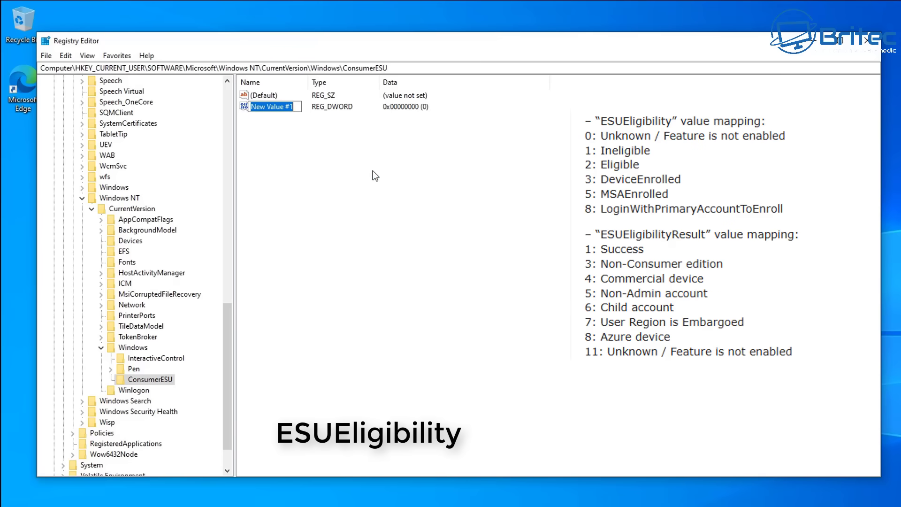
text(ESUElig)
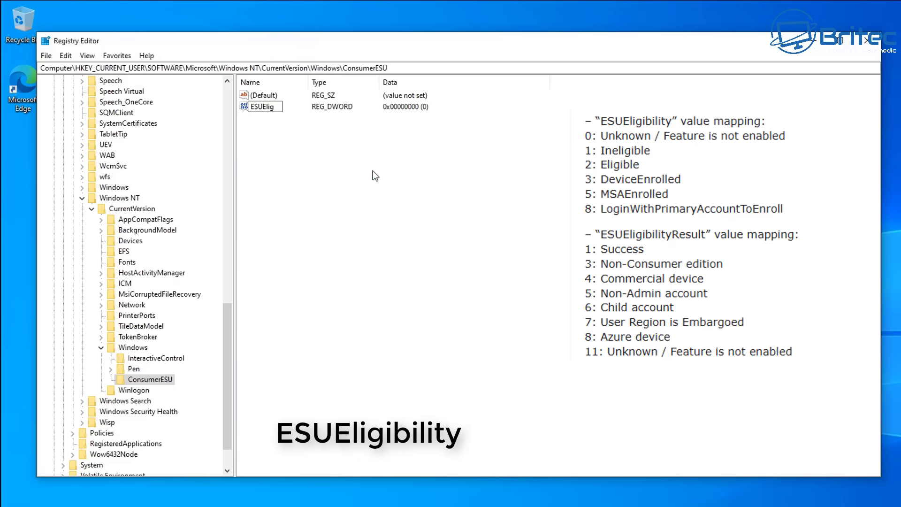
text(ibility)
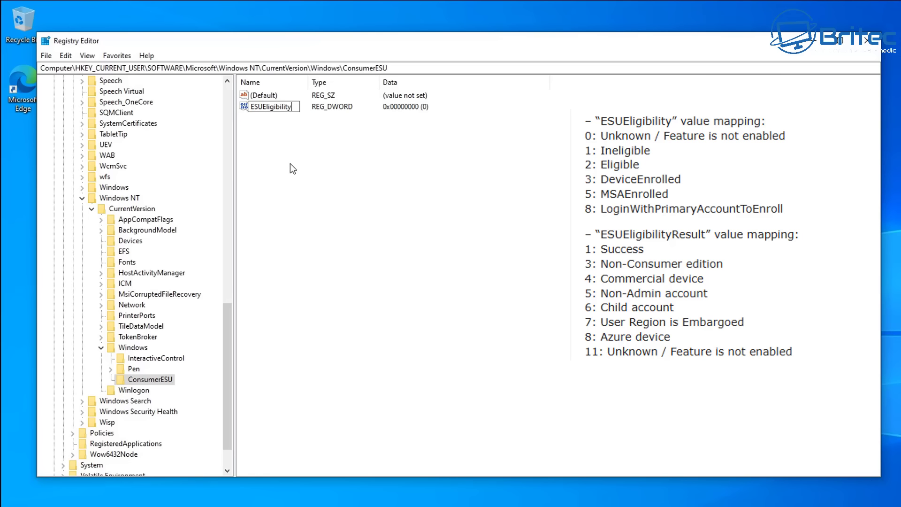
key(Return)
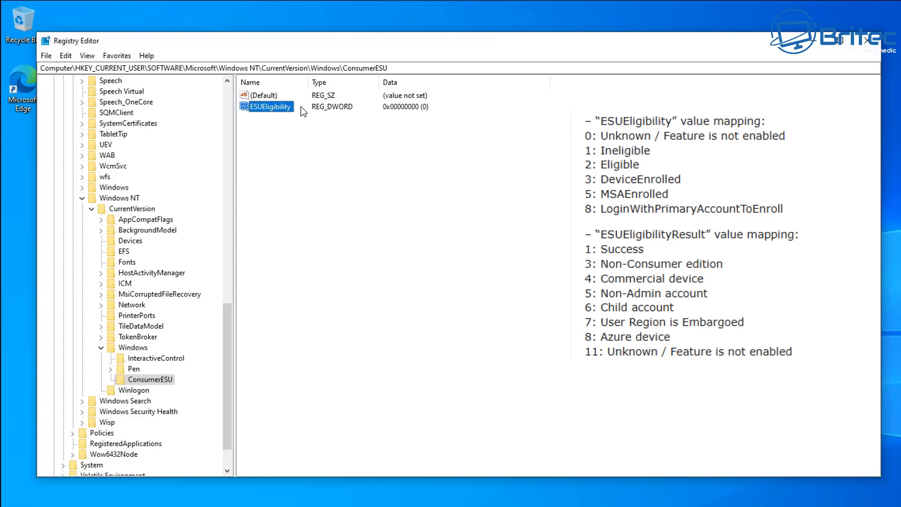
drag(309, 83, 334, 83)
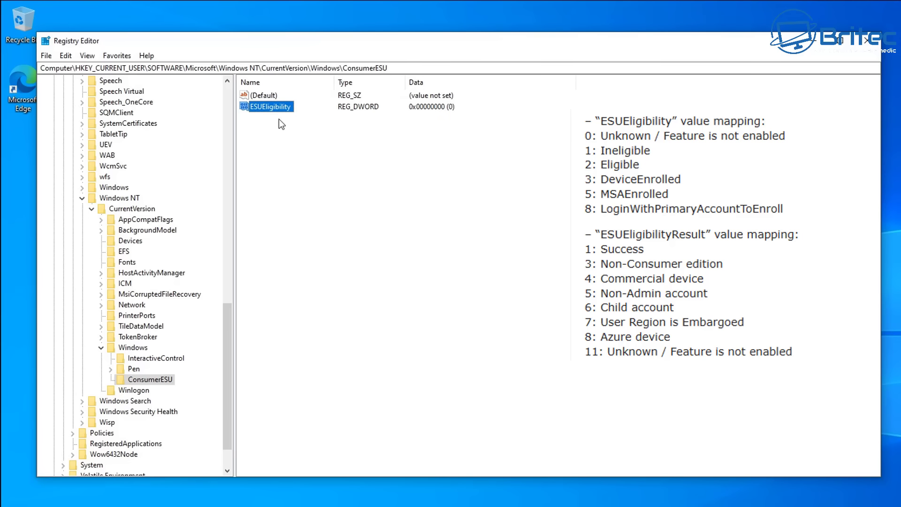
- Edit ESUEligibility and enter 2 as its value data
double_click(275, 106)
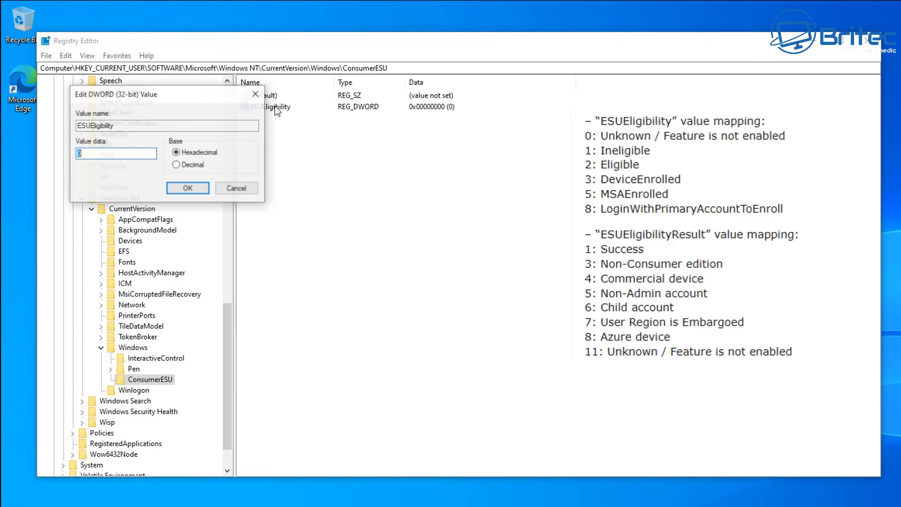
drag(275, 150, 359, 129)
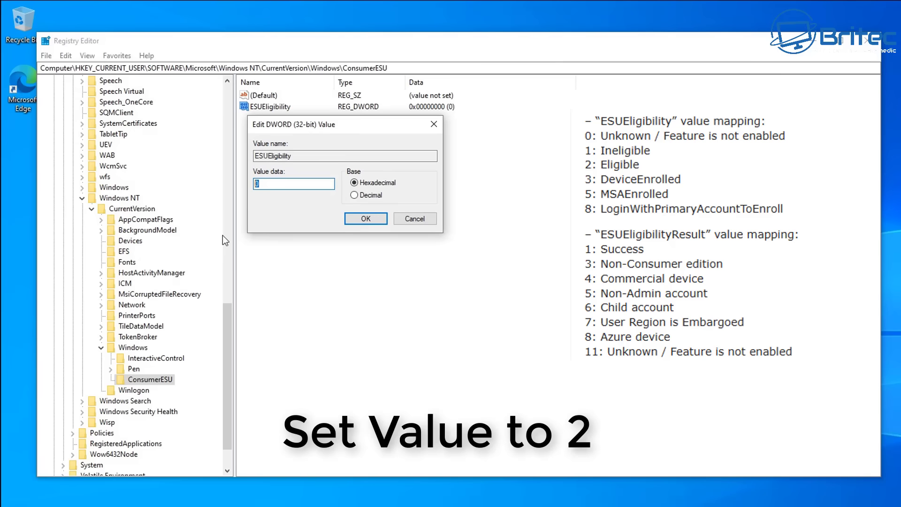
text(2)
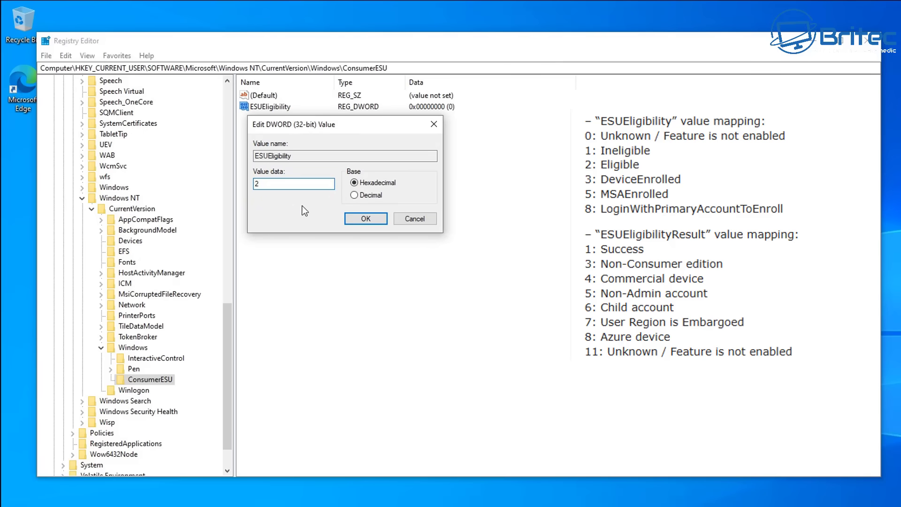
click(371, 220)
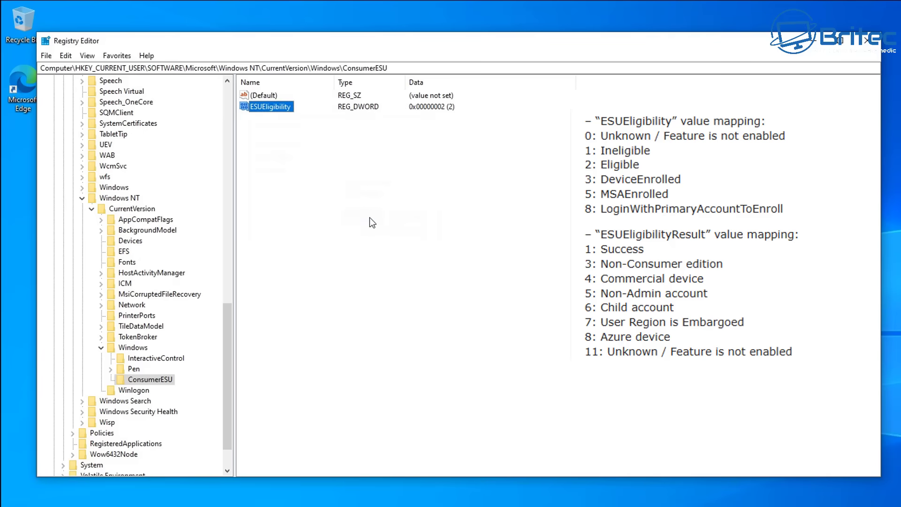
- Add another DWORD (32-bit) value to ConsumerESU and name it ESUEligibilityResult
click(277, 136)
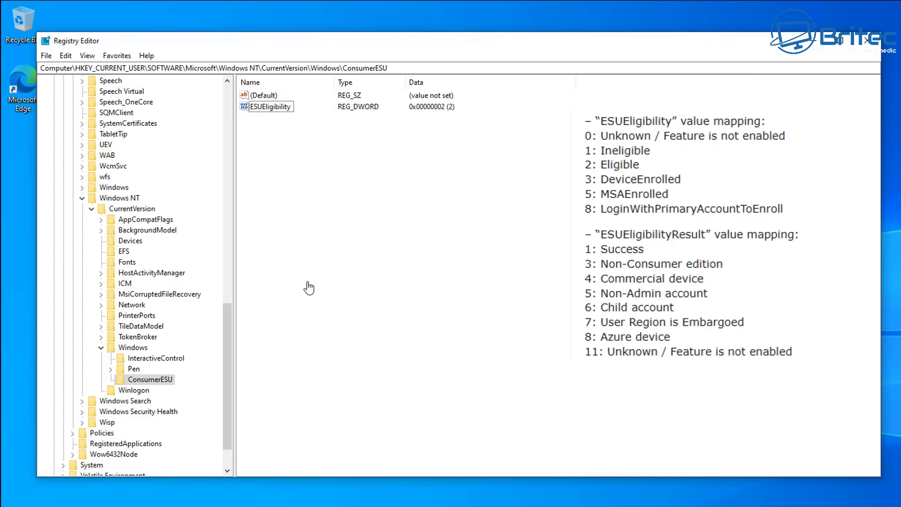
right_click(268, 132)
mouse_move(292, 139)
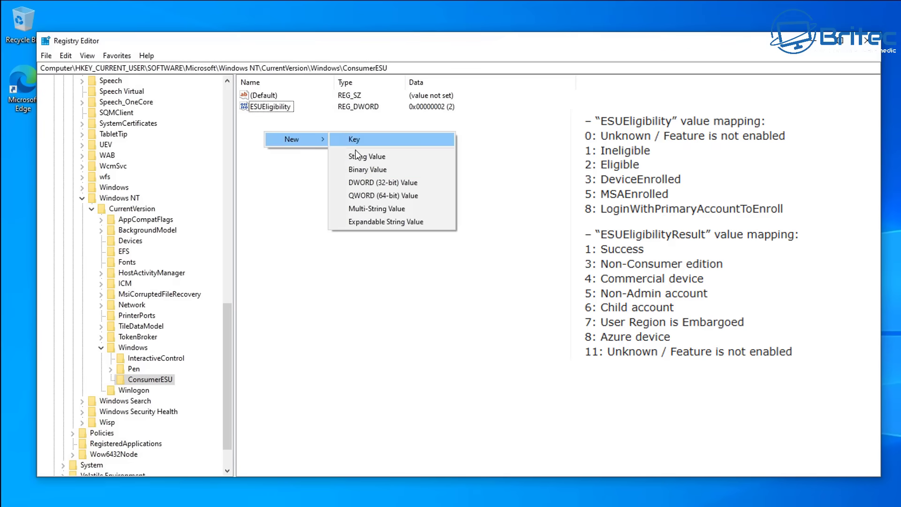
click(367, 182)
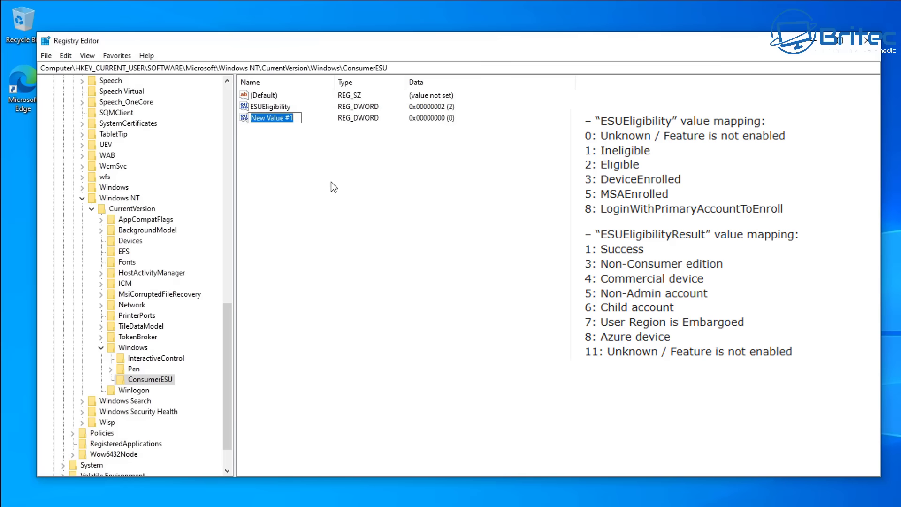
click(297, 119)
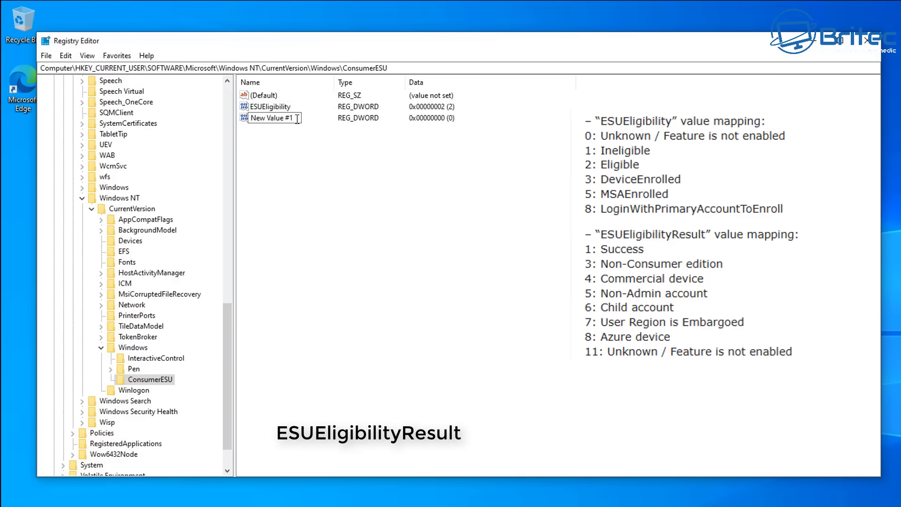
drag(297, 118, 253, 153)
text(ESUEligibility)
text(Result)
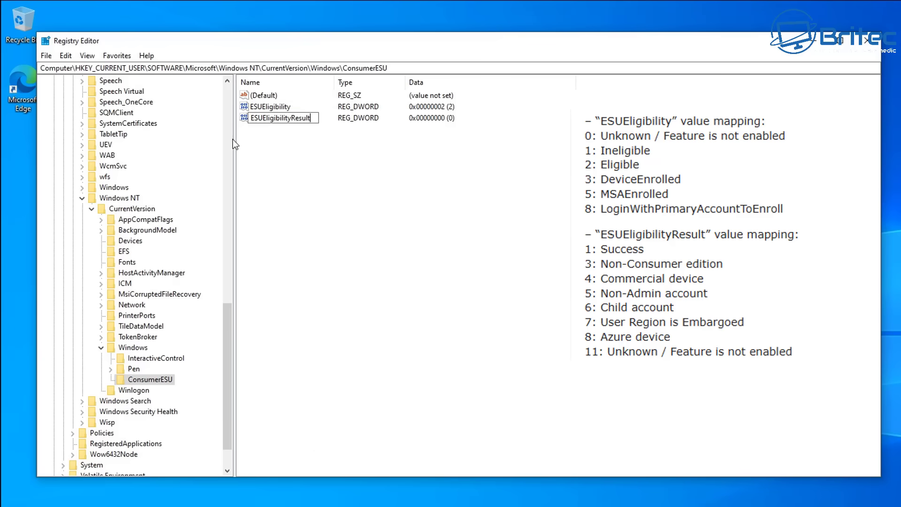
key(Return)
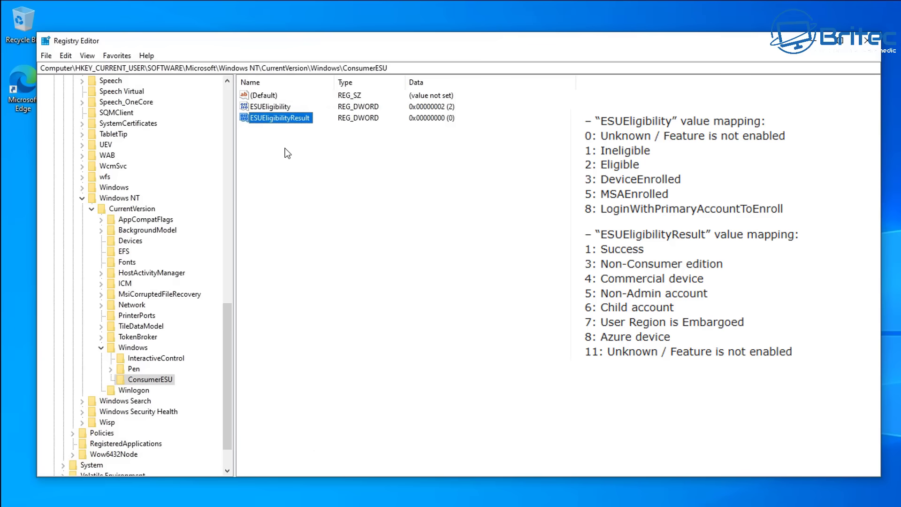
- Change ESUEligibilityResult's value data from 0 to 1 and save it
double_click(292, 117)
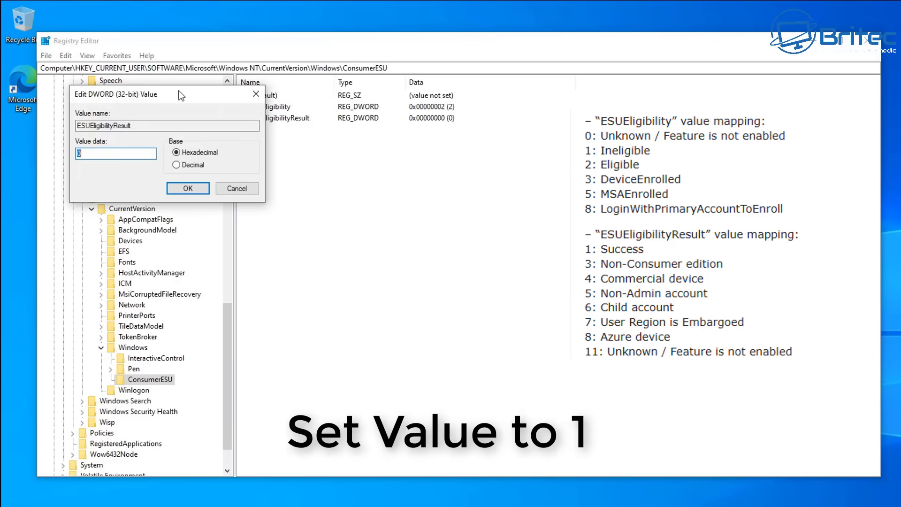
drag(176, 90, 355, 134)
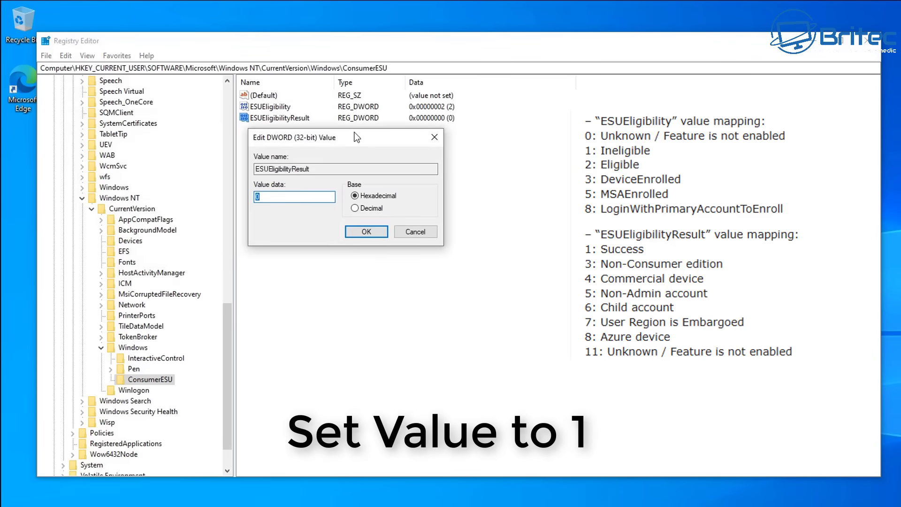
click(266, 196)
drag(266, 196, 230, 196)
text(1)
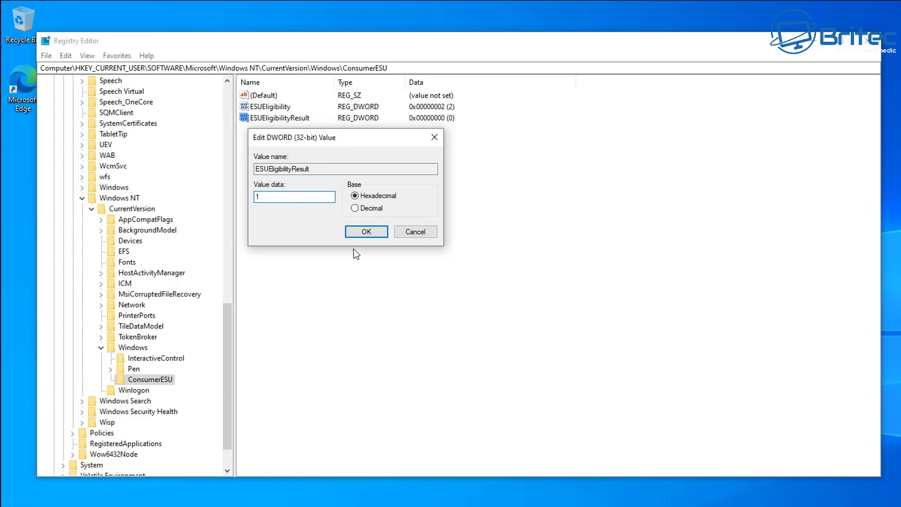
click(364, 236)
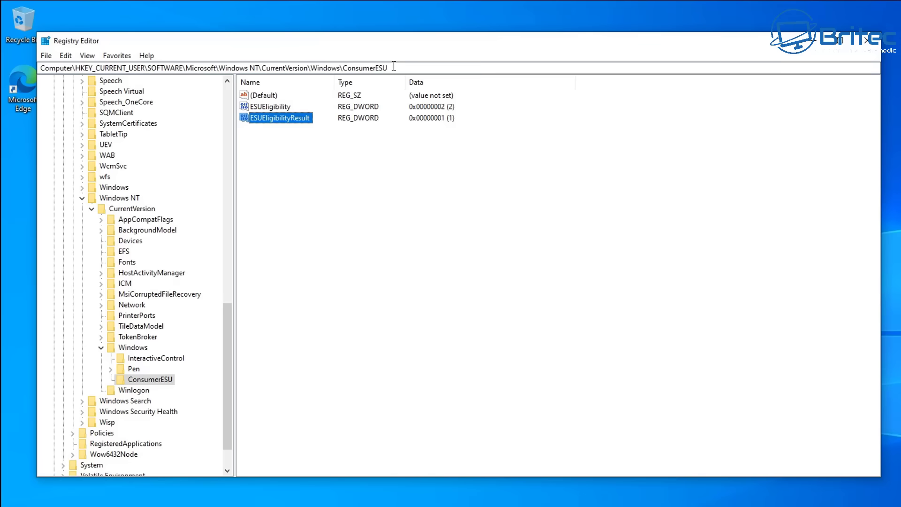
- Restore the ConsumerESU path in the address bar and reselect ESUEligibilityResult to check its value
drag(387, 68, 54, 69)
key(Delete)
key(ctrl+z)
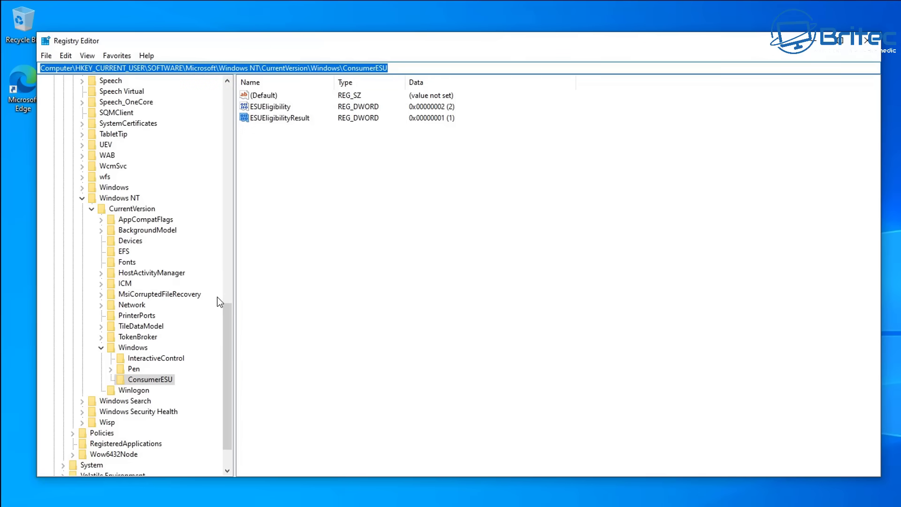
click(148, 381)
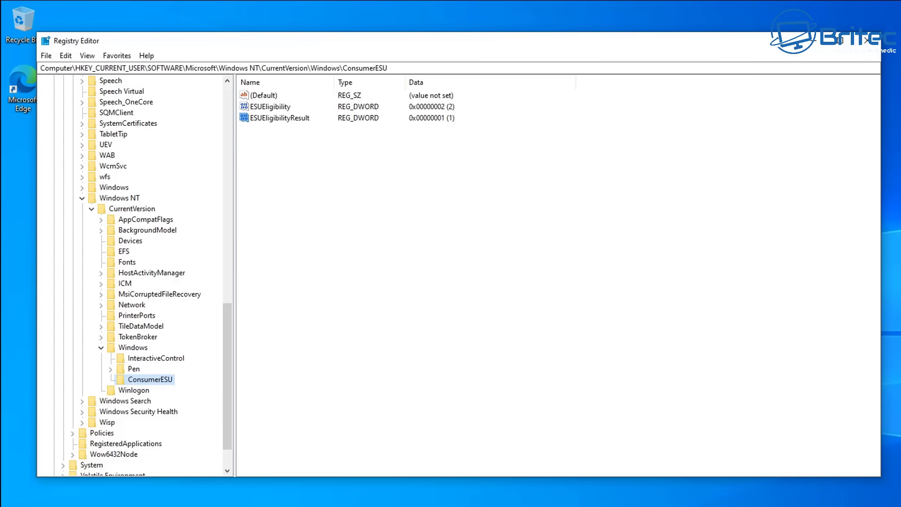
click(279, 117)
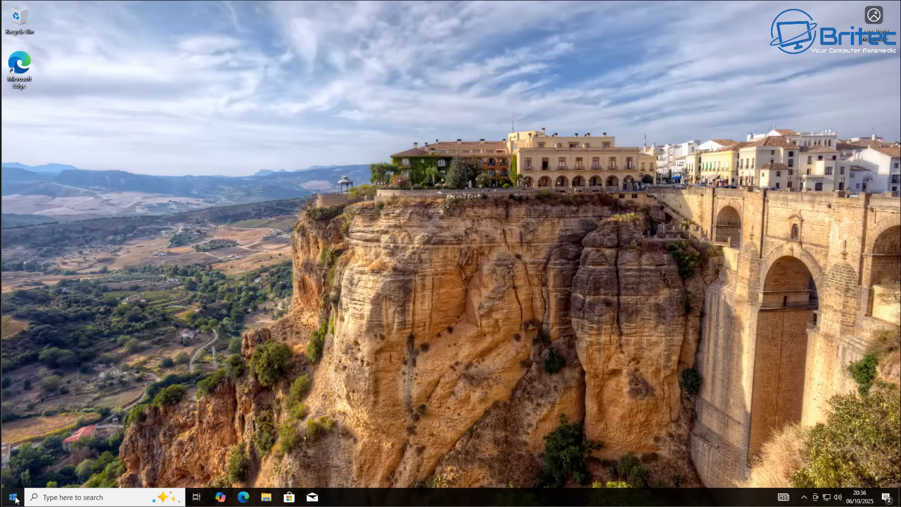
- Go to Update & Security in Settings and choose Enrol now under the Windows 10 support notice
click(14, 498)
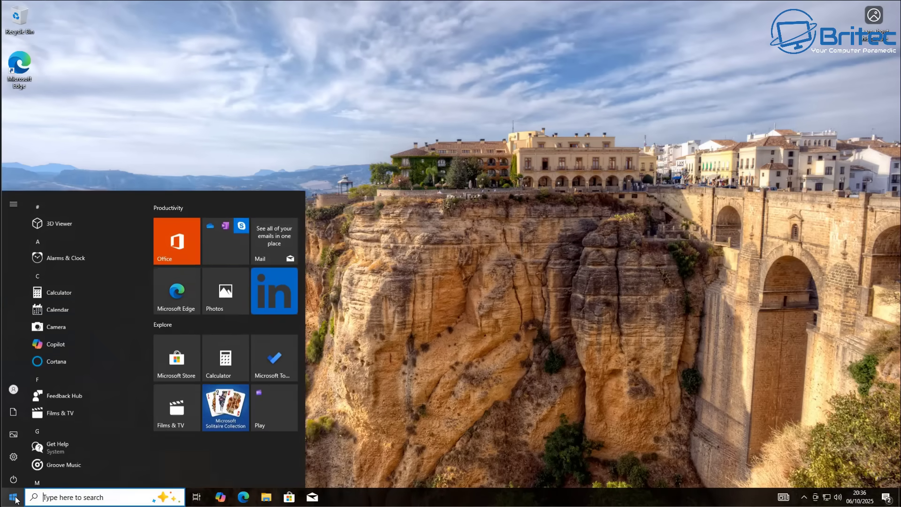
click(13, 455)
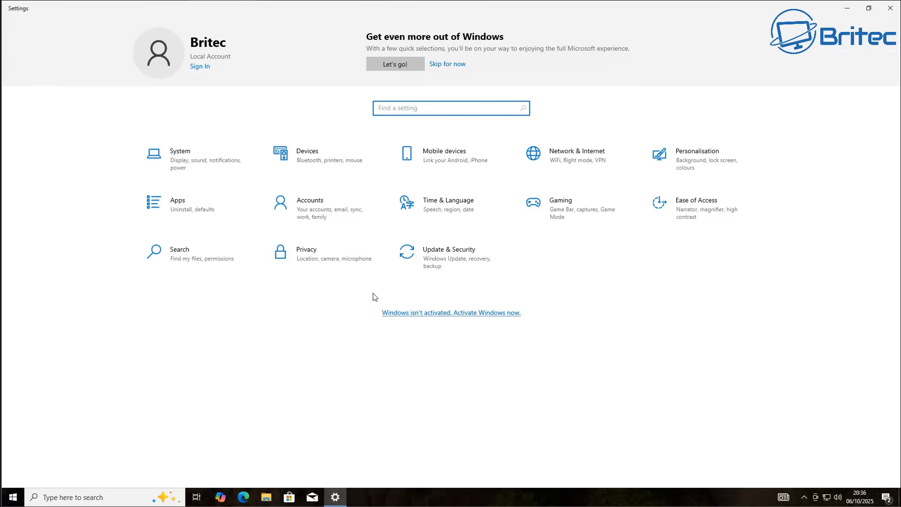
click(445, 253)
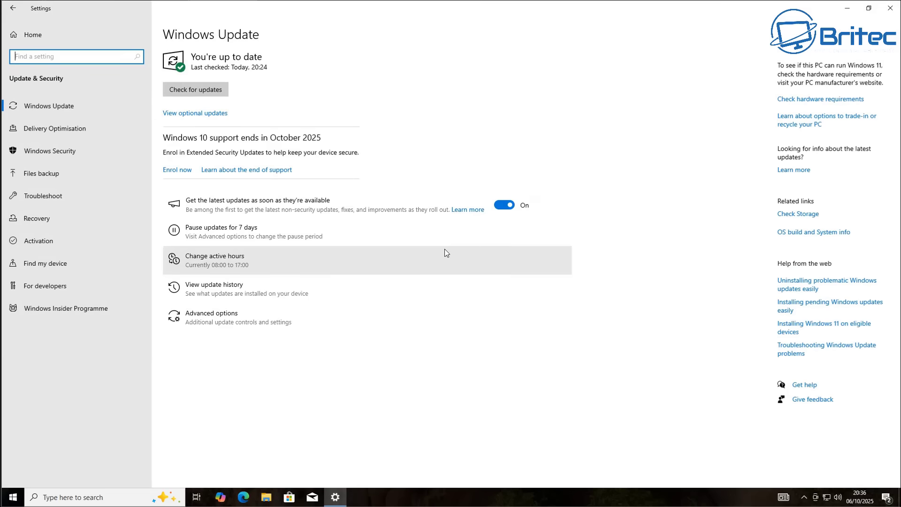
click(173, 172)
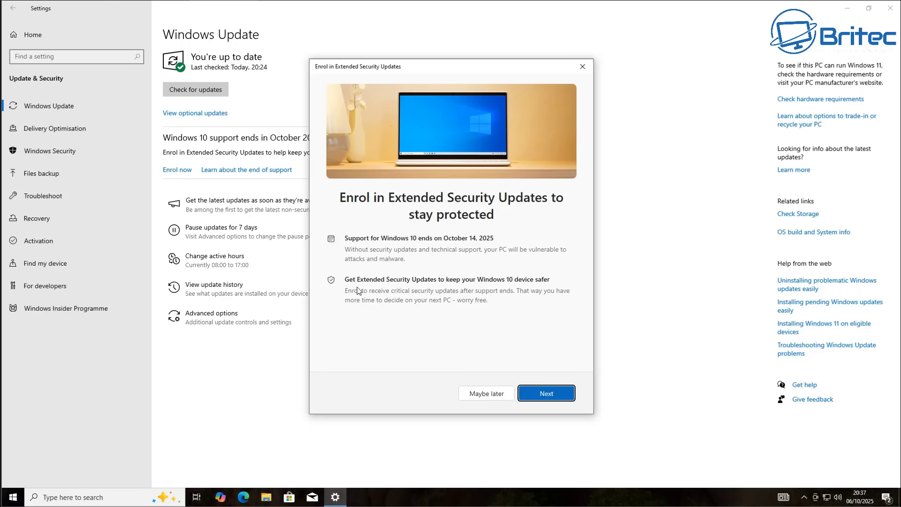
- Sign in with the Microsoft account e-mail, approve via the phone app, and add this device
click(544, 399)
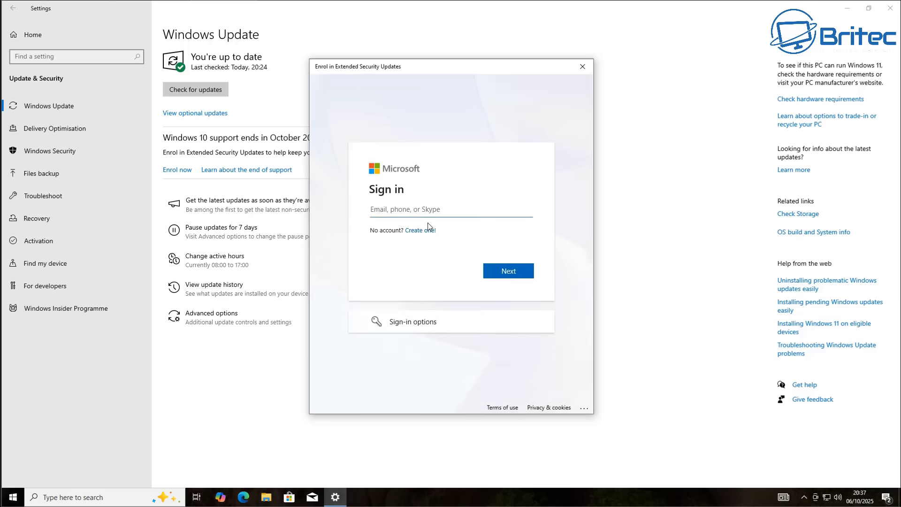
key(ctrl+v)
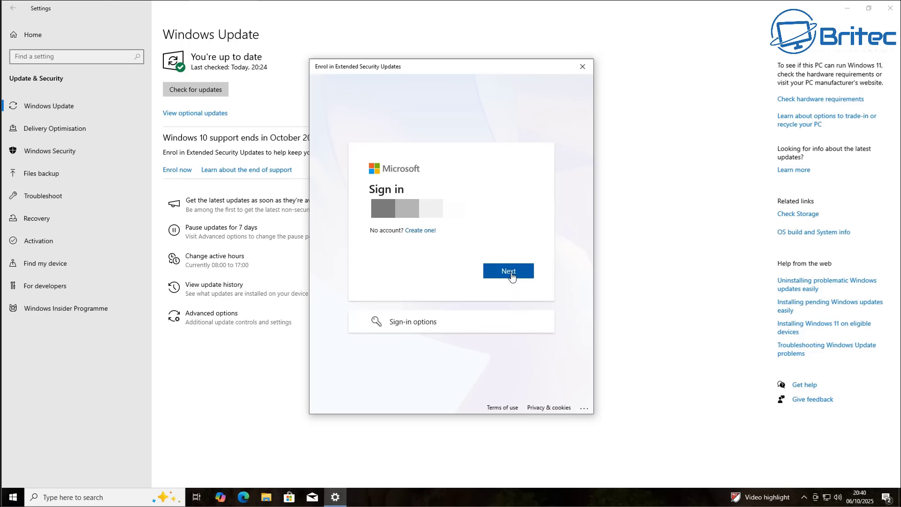
click(510, 275)
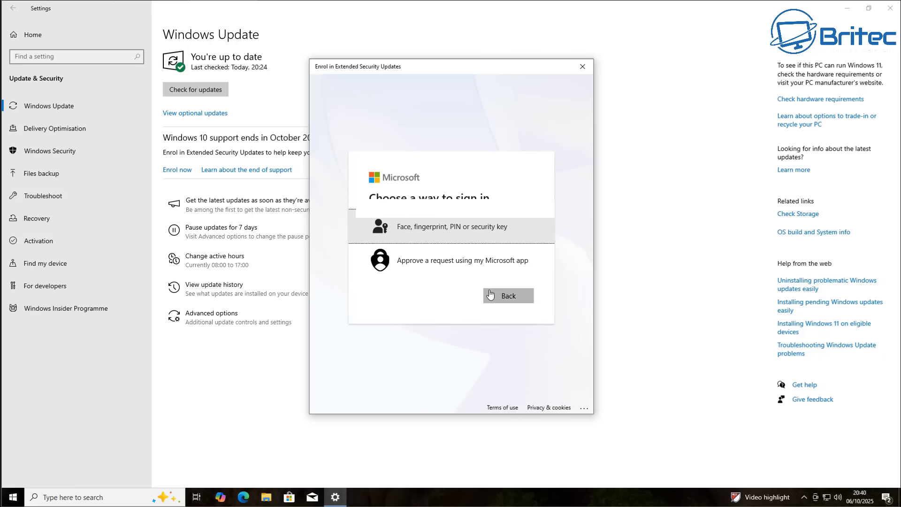
click(461, 265)
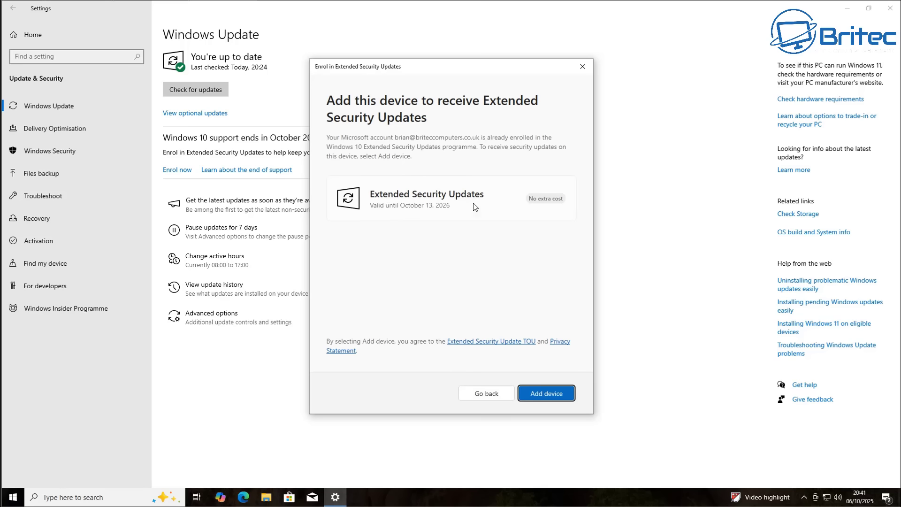
click(545, 401)
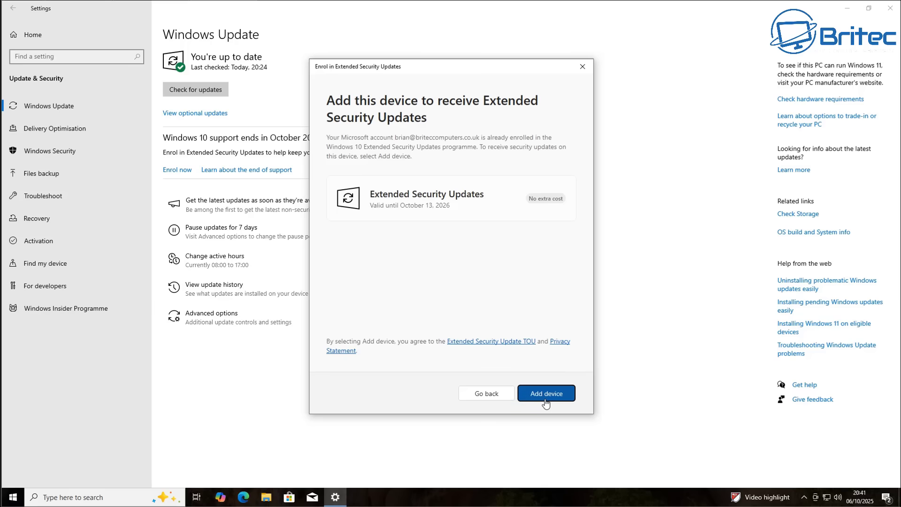
click(546, 401)
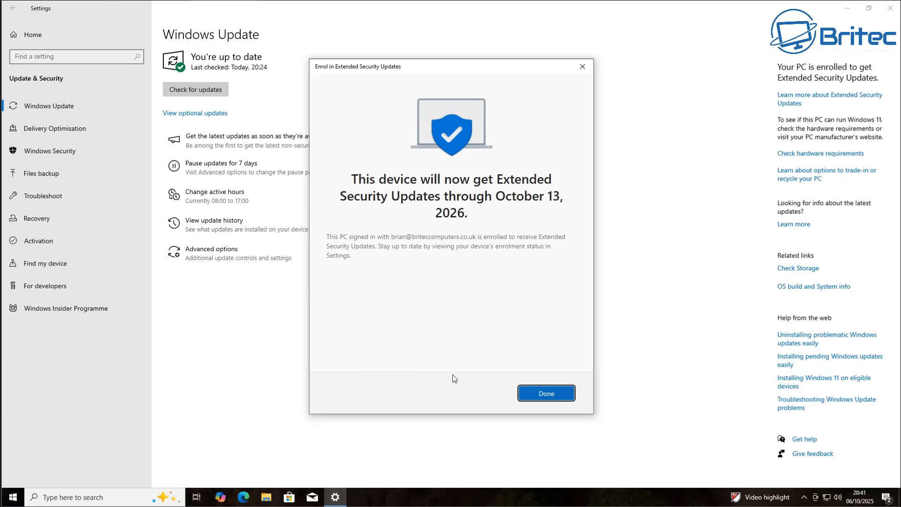
- Finish the enrolment dialog with Done and close the Settings window
click(552, 399)
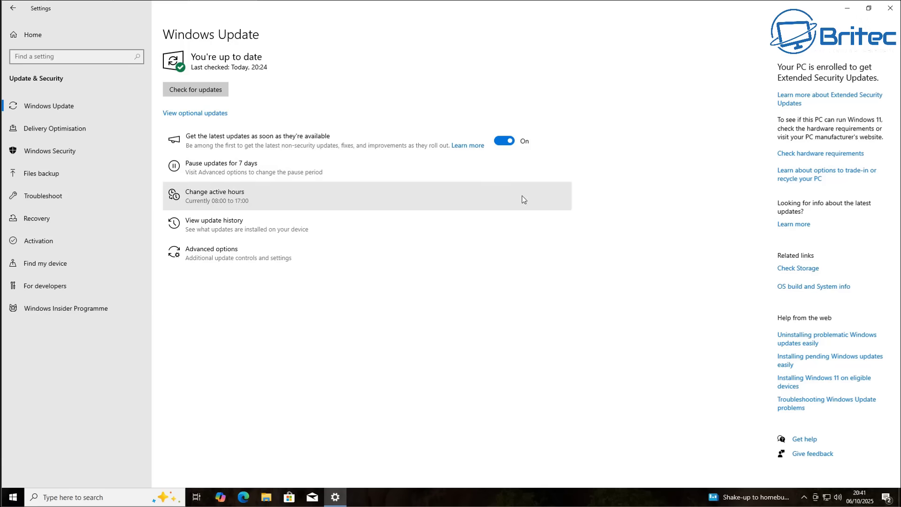
click(890, 8)
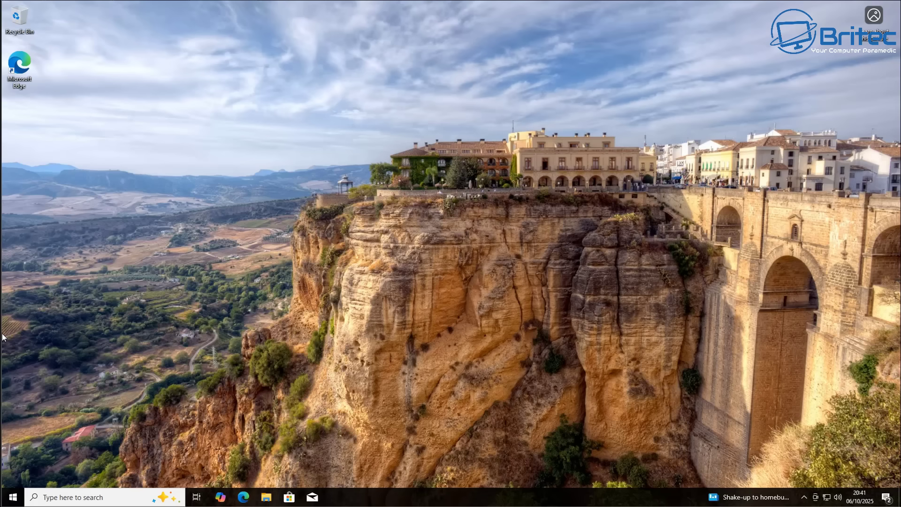
- Stop automatic sign-in to all Microsoft apps under Your info, then return to Windows Update
click(13, 497)
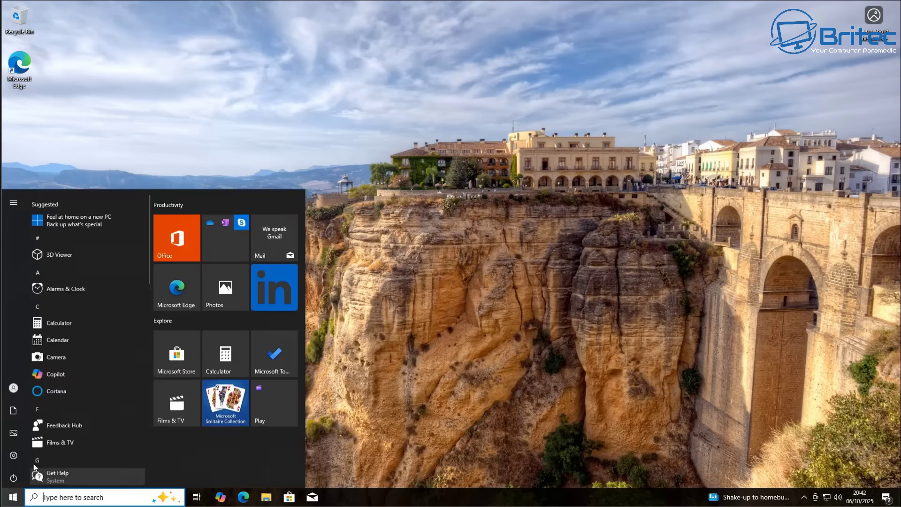
click(13, 451)
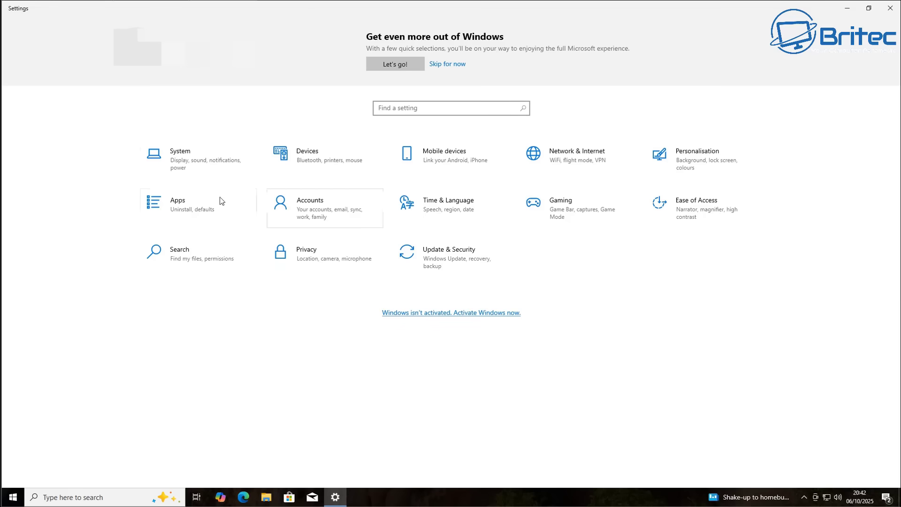
click(323, 212)
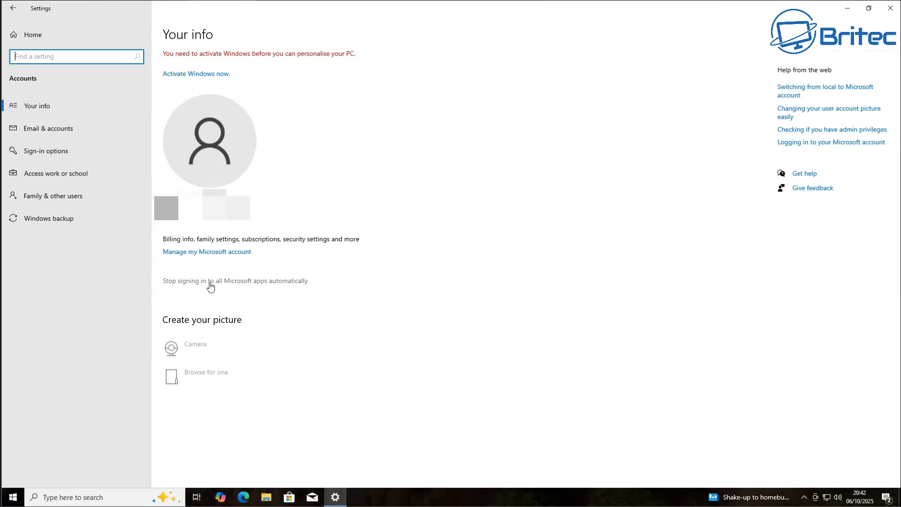
click(210, 282)
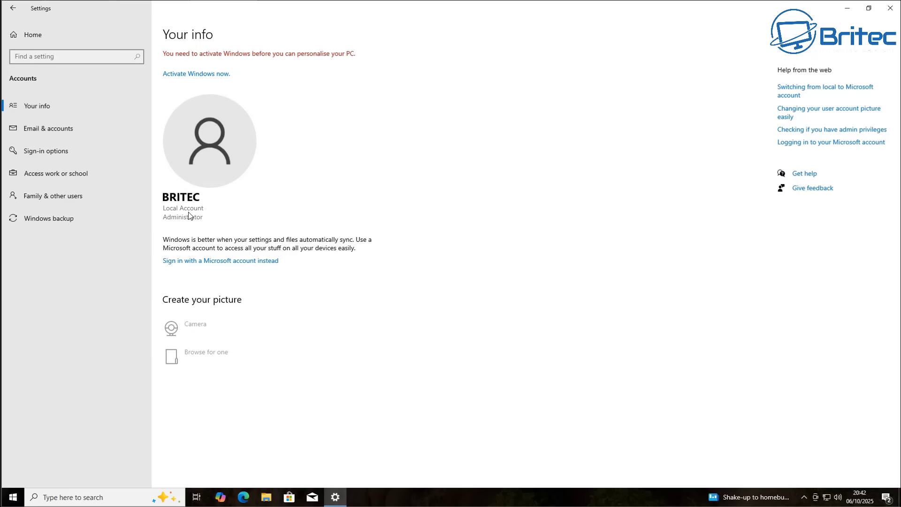
click(11, 29)
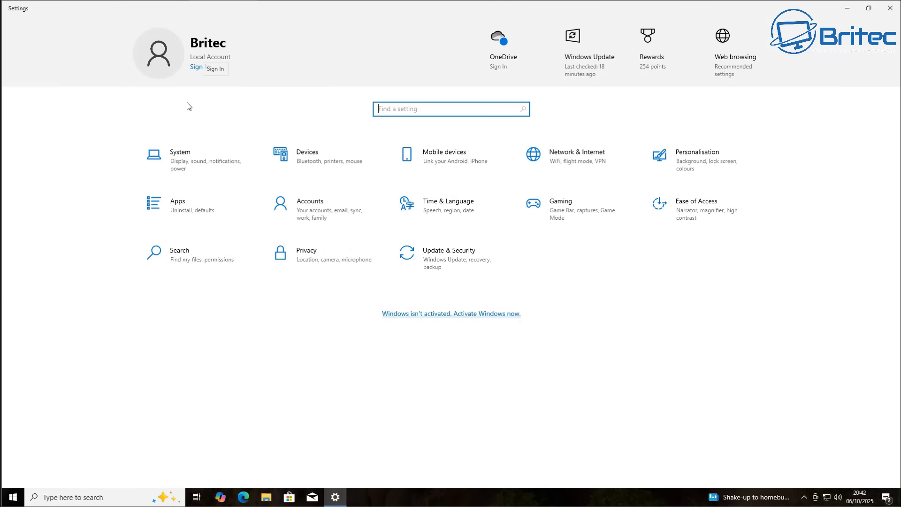
click(442, 275)
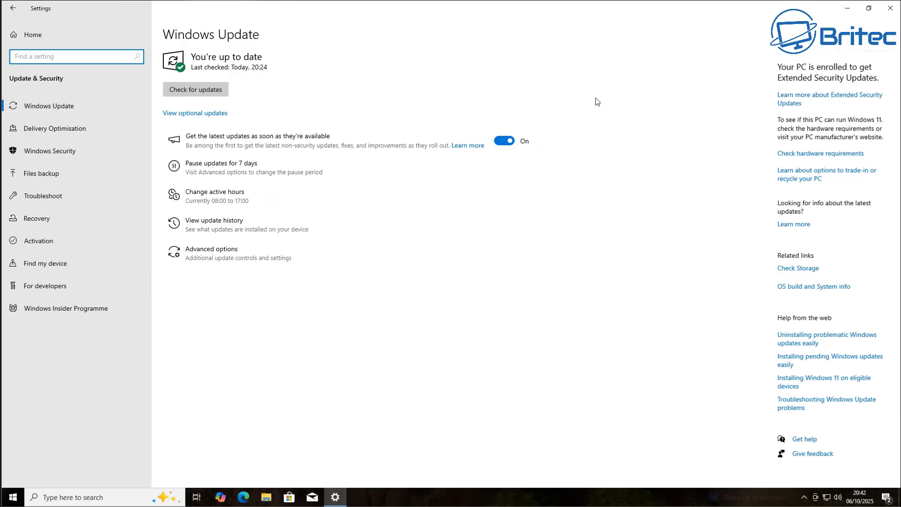
- Close the Settings window now showing the Extended Security Updates enrolment
click(890, 9)
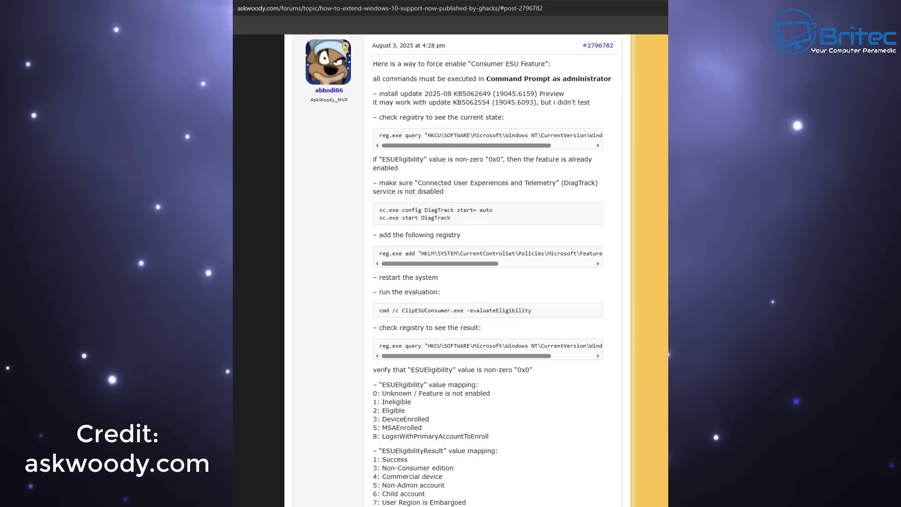
scroll(488, 272, down, 1)
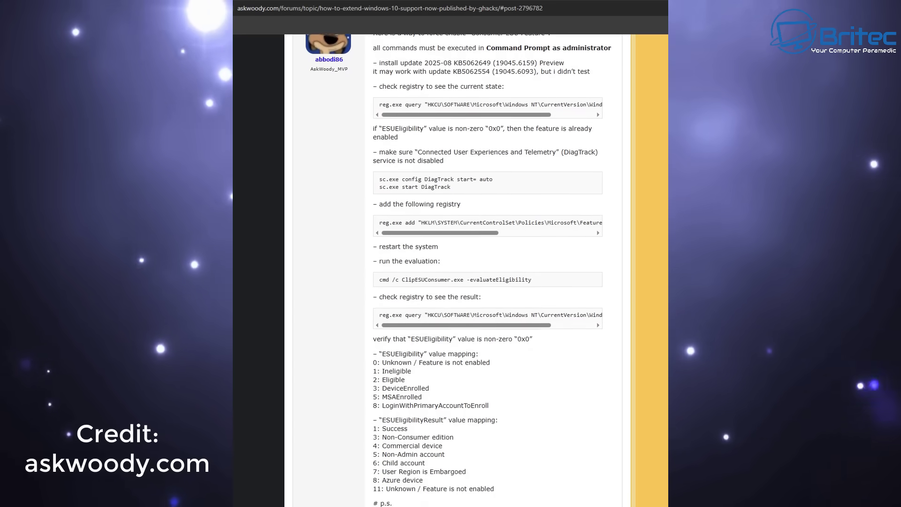
scroll(488, 272, down, 1)
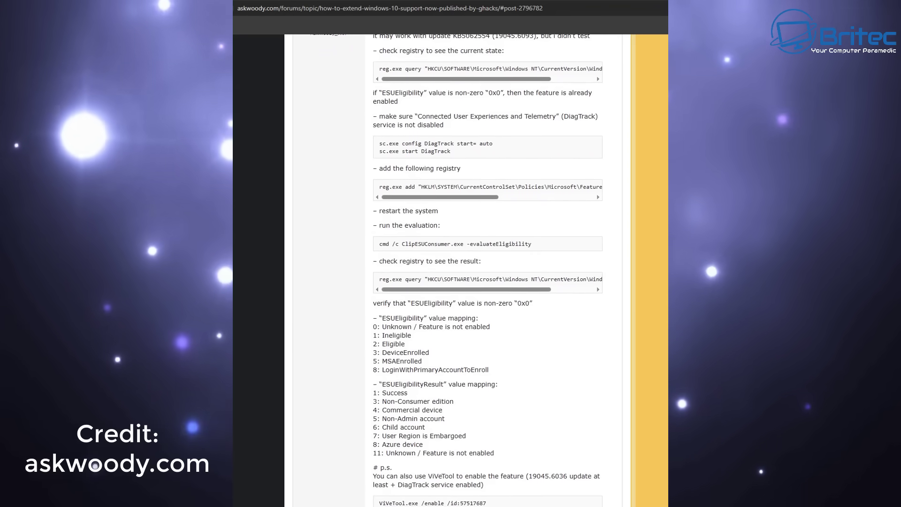
scroll(488, 272, down, 1)
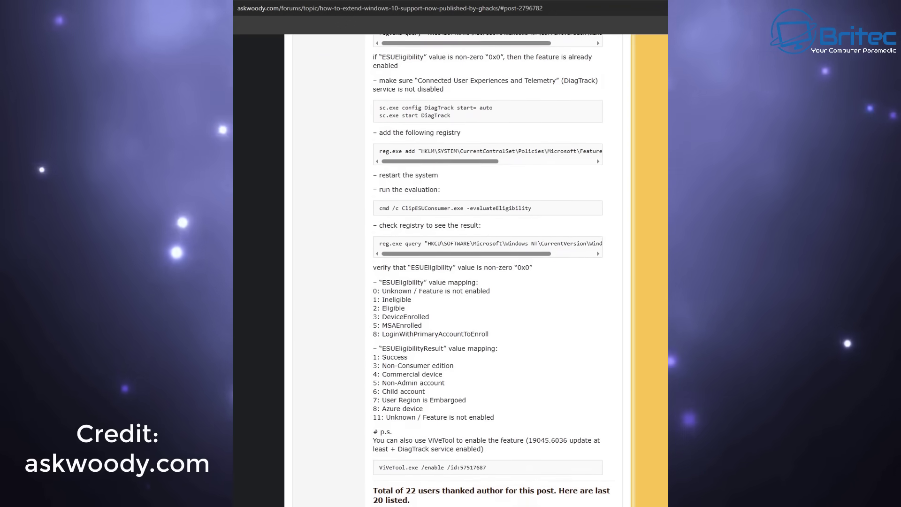
scroll(488, 272, down, 1)
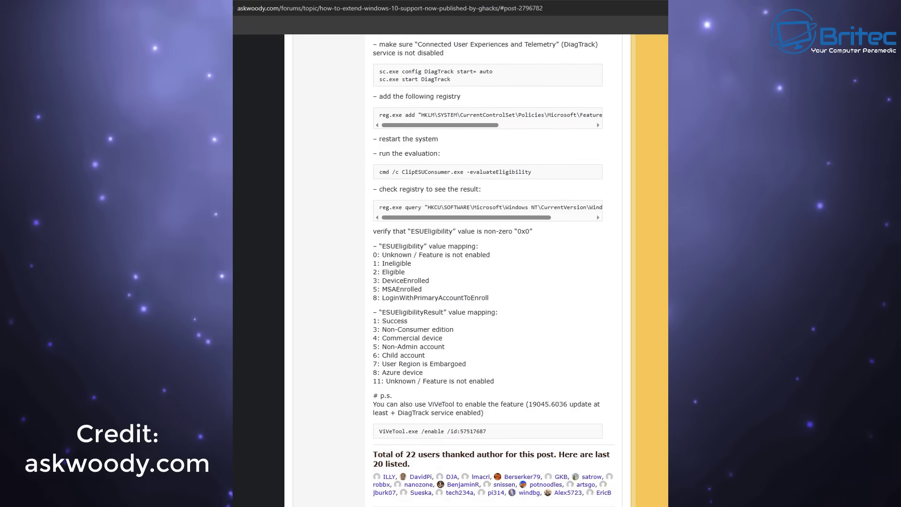
scroll(394, 253, down, 1)
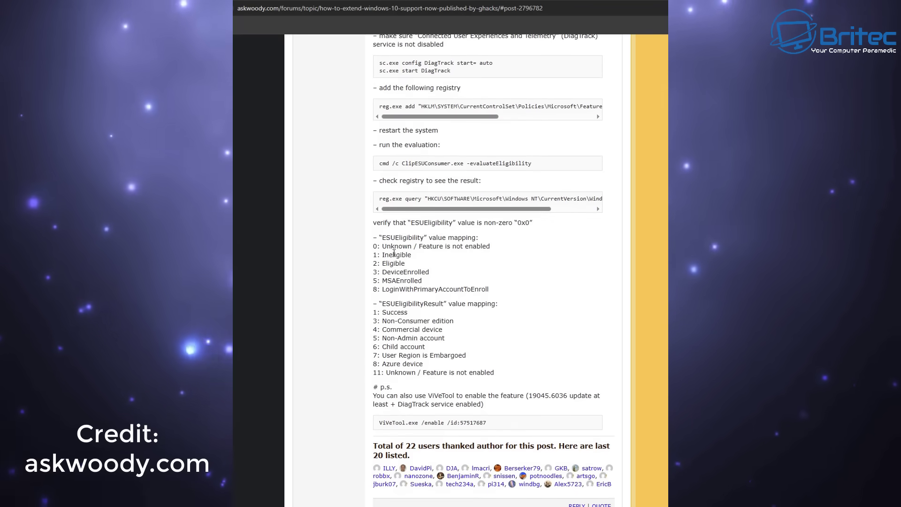